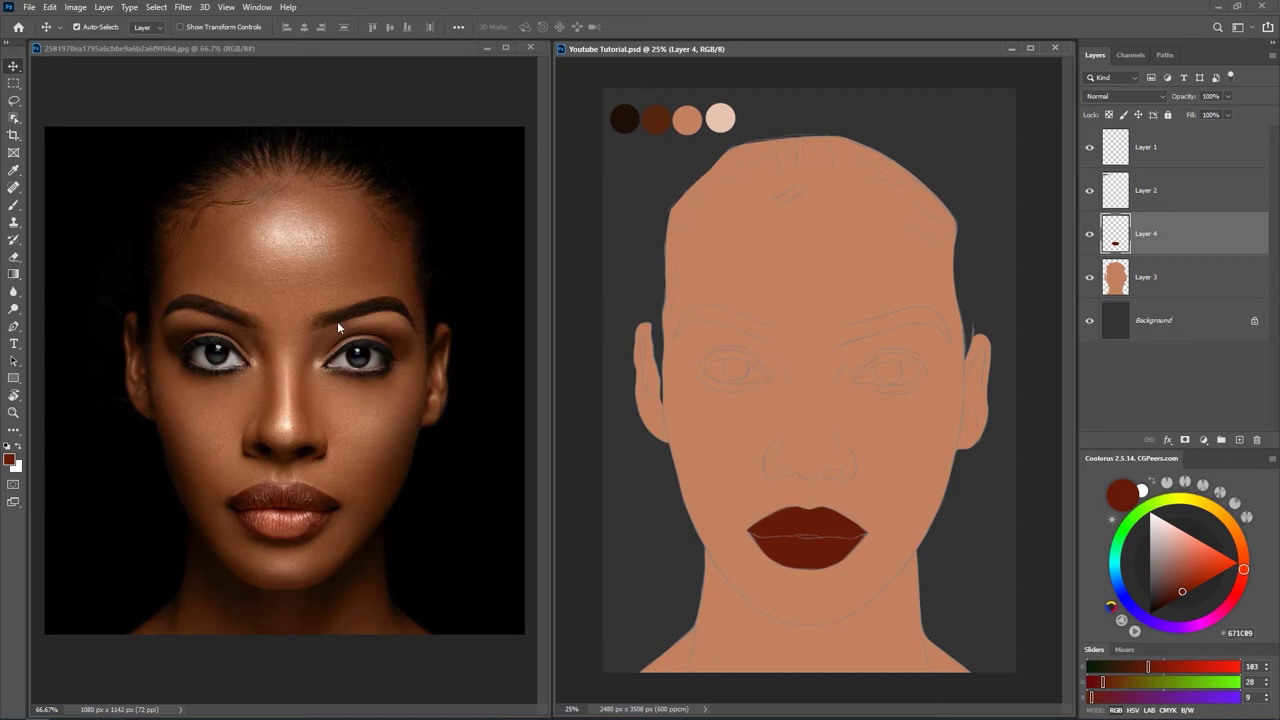
# Add a new empty Layer 1 on top of the reference photo.
pyautogui.click(306, 360)
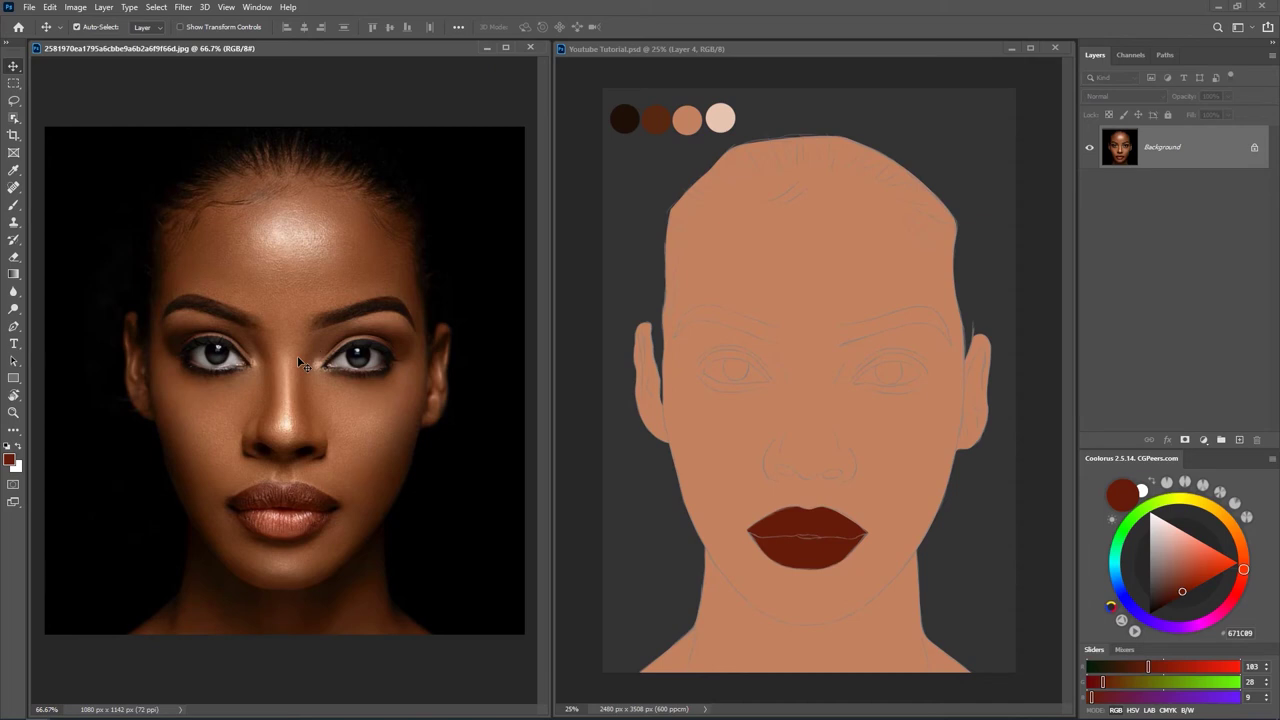
pyautogui.hotkey('ctrl', 'shift', 'n')
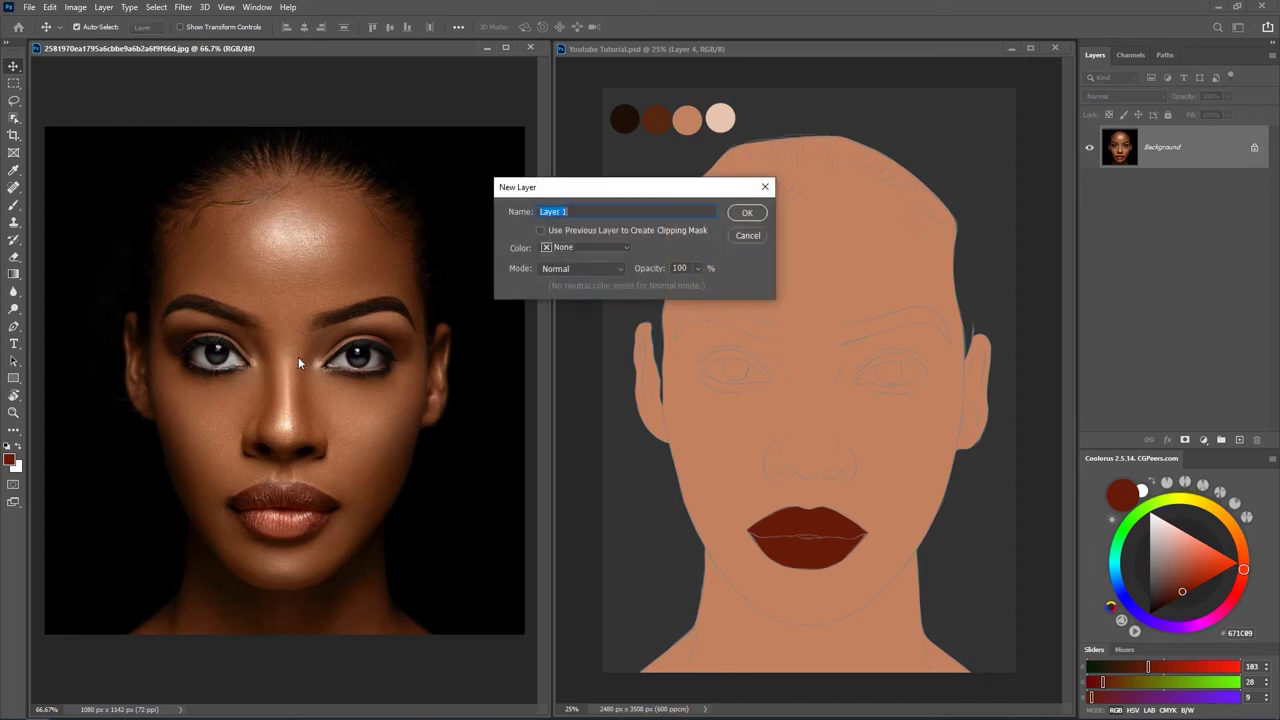
pyautogui.press('Return')
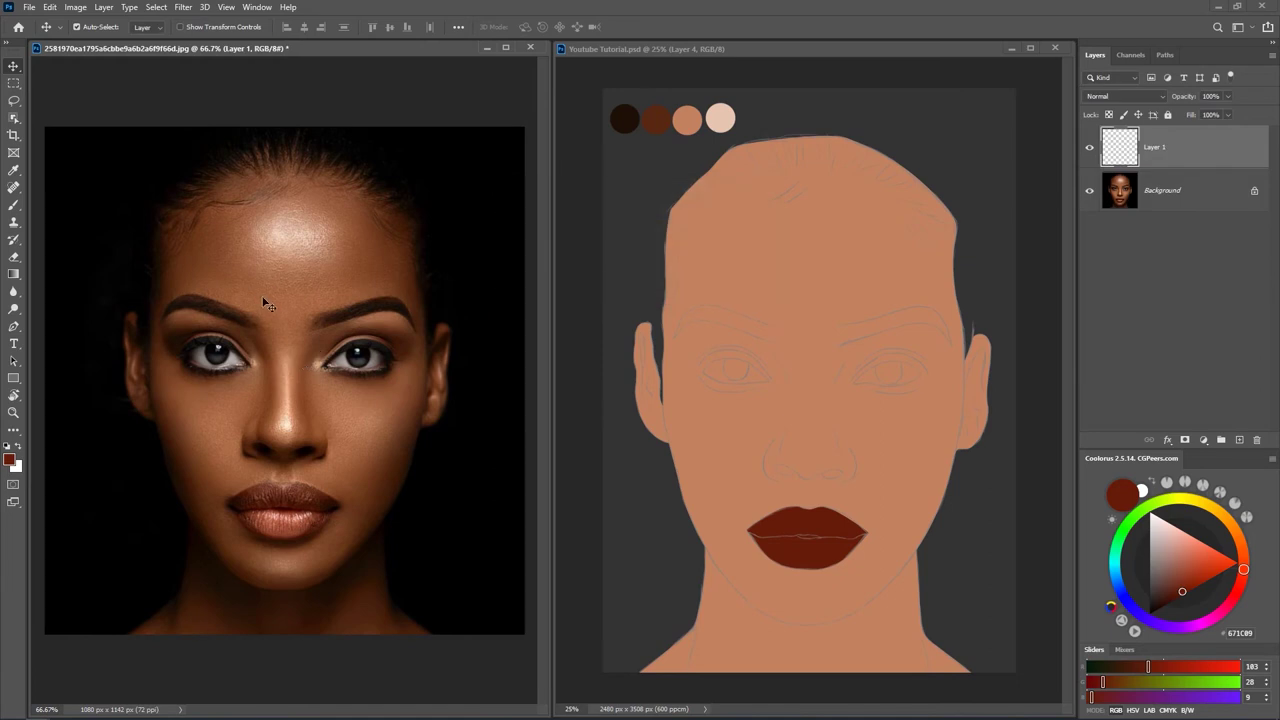
# Select the Pencil brush preset and start shifting the painting colour toward red.
pyautogui.press('b')
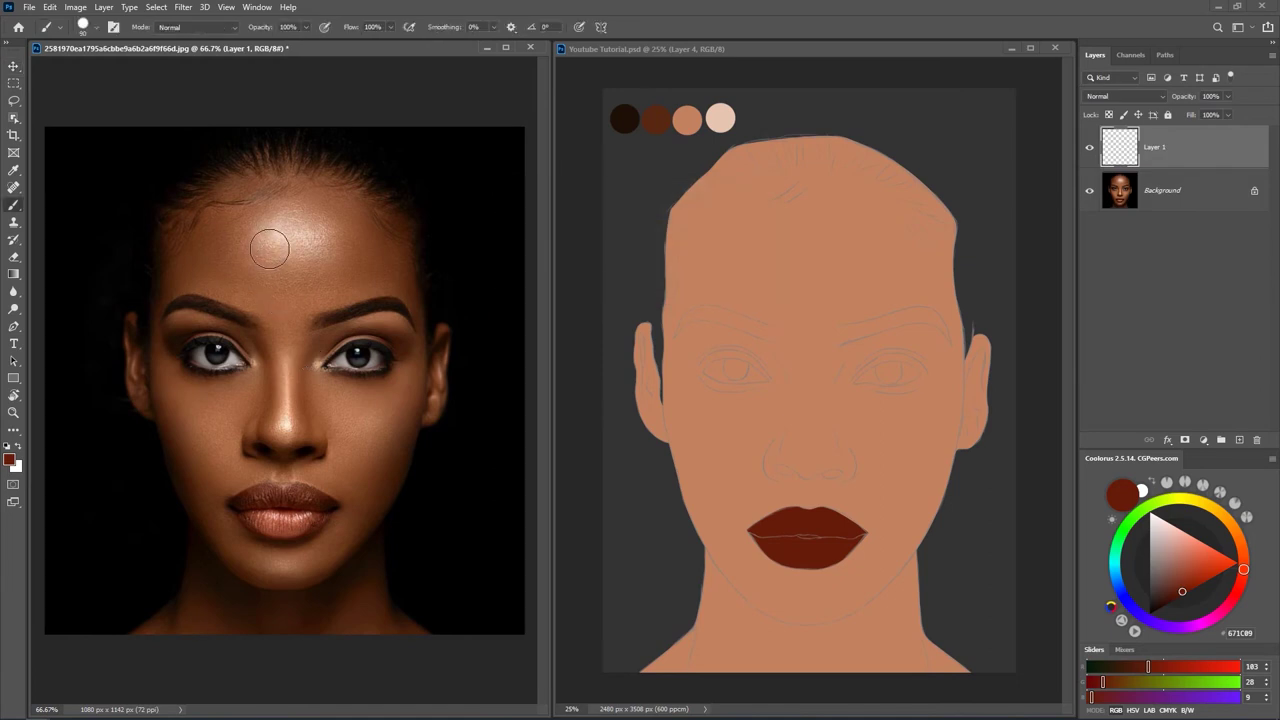
pyautogui.rightClick(272, 258)
pyautogui.click(357, 398)
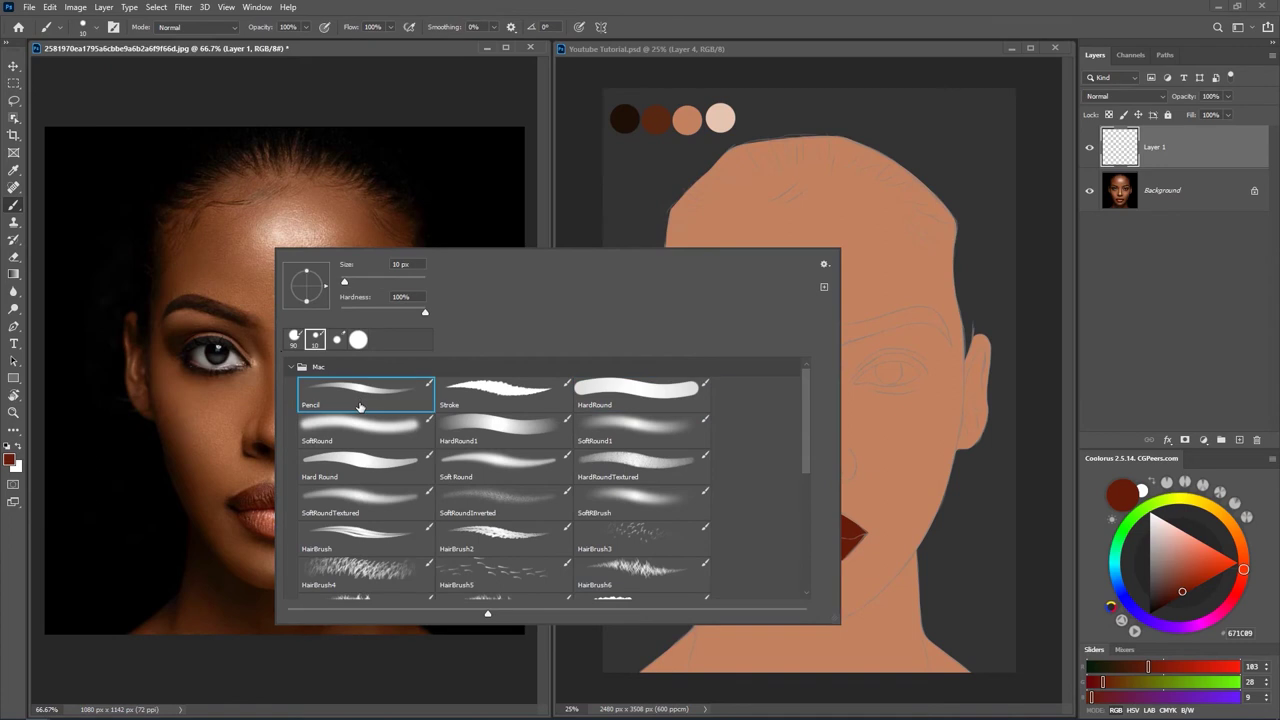
pyautogui.press('Return')
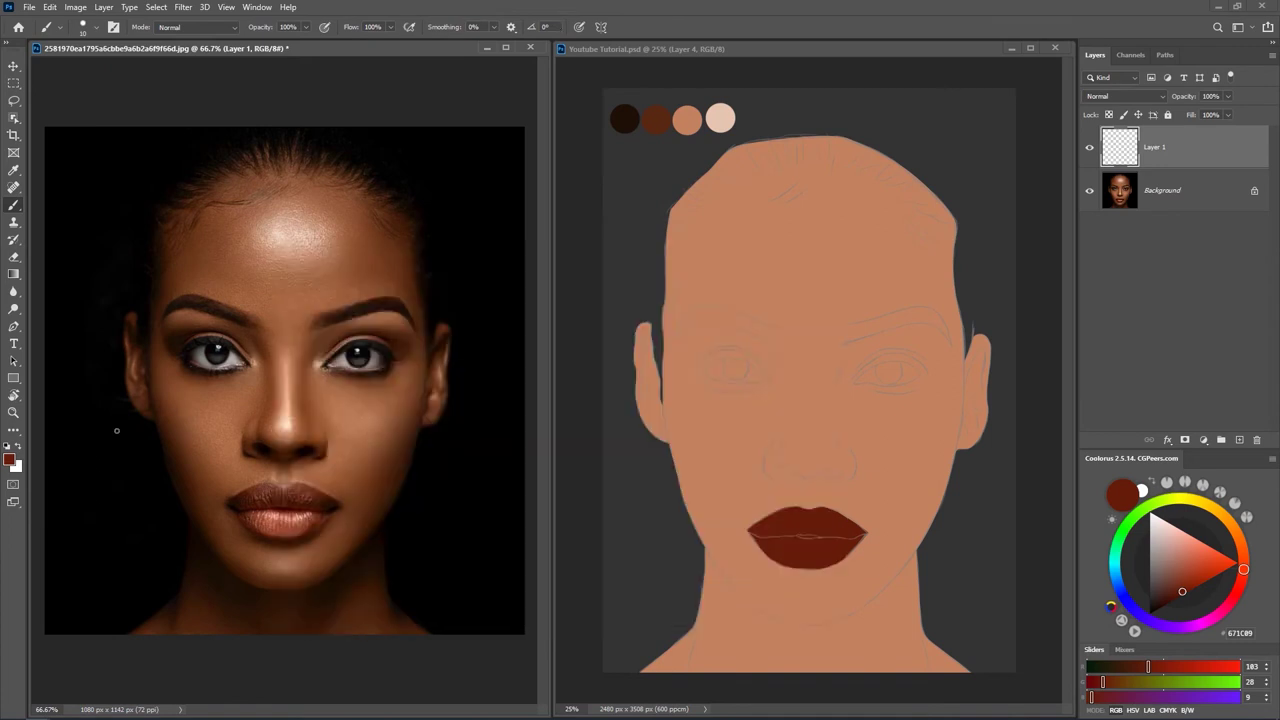
pyautogui.moveTo(1244, 572)
pyautogui.mouseDown()
pyautogui.moveTo(1237, 598)
pyautogui.moveTo(1214, 586)
pyautogui.moveTo(1219, 565)
pyautogui.mouseUp()
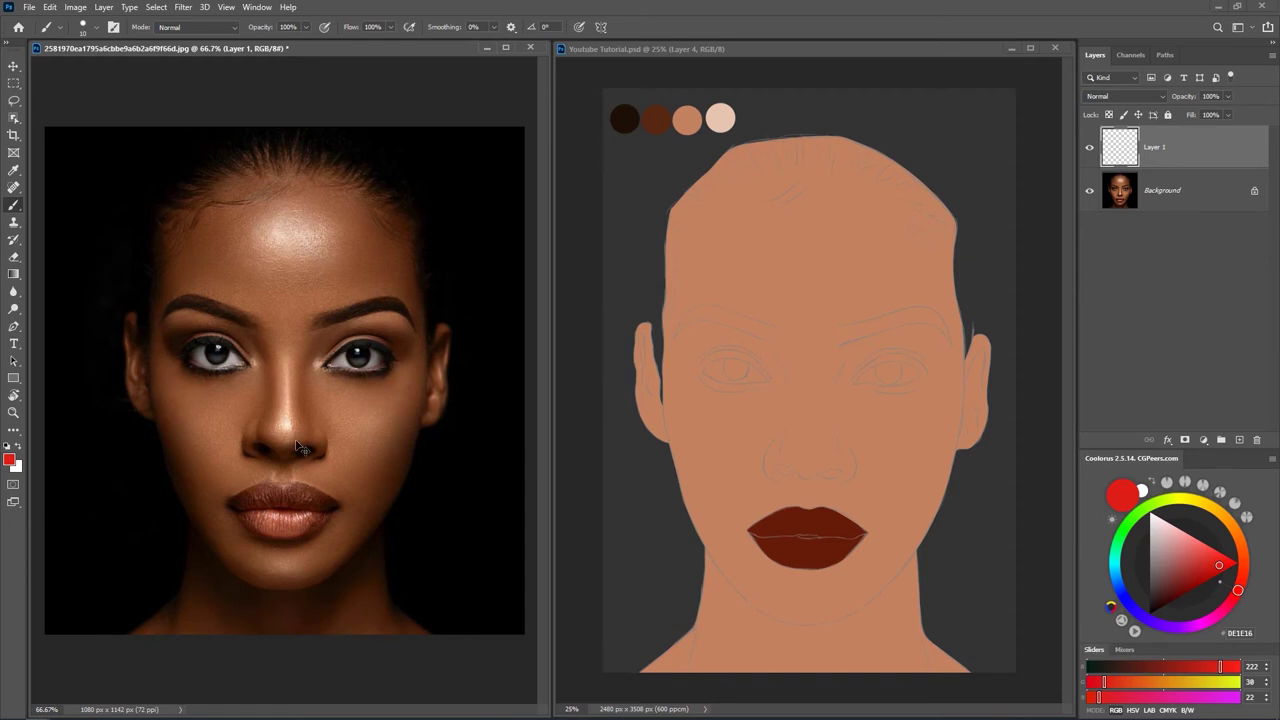
# Zoom in twice on the reference photo and scroll it into view for marking up.
pyautogui.hotkey('ctrl', '+')
pyautogui.click(307, 445)
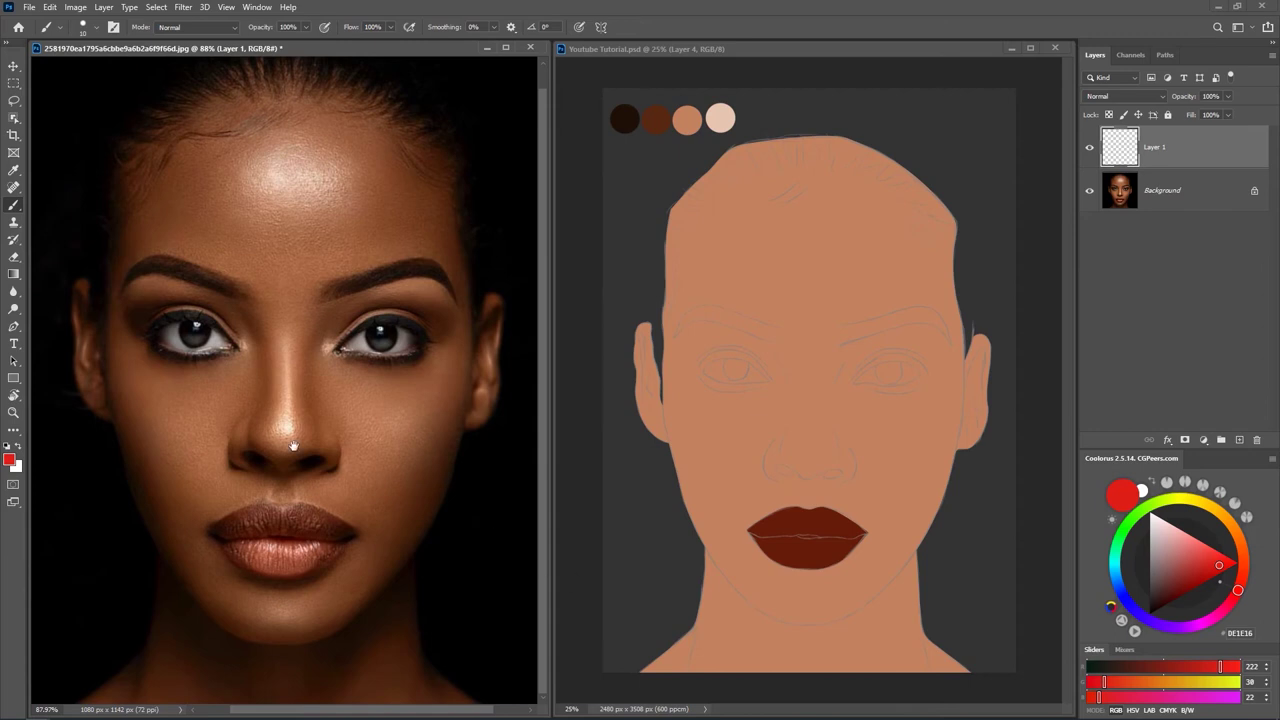
pyautogui.hscroll(-2, 299, 446)
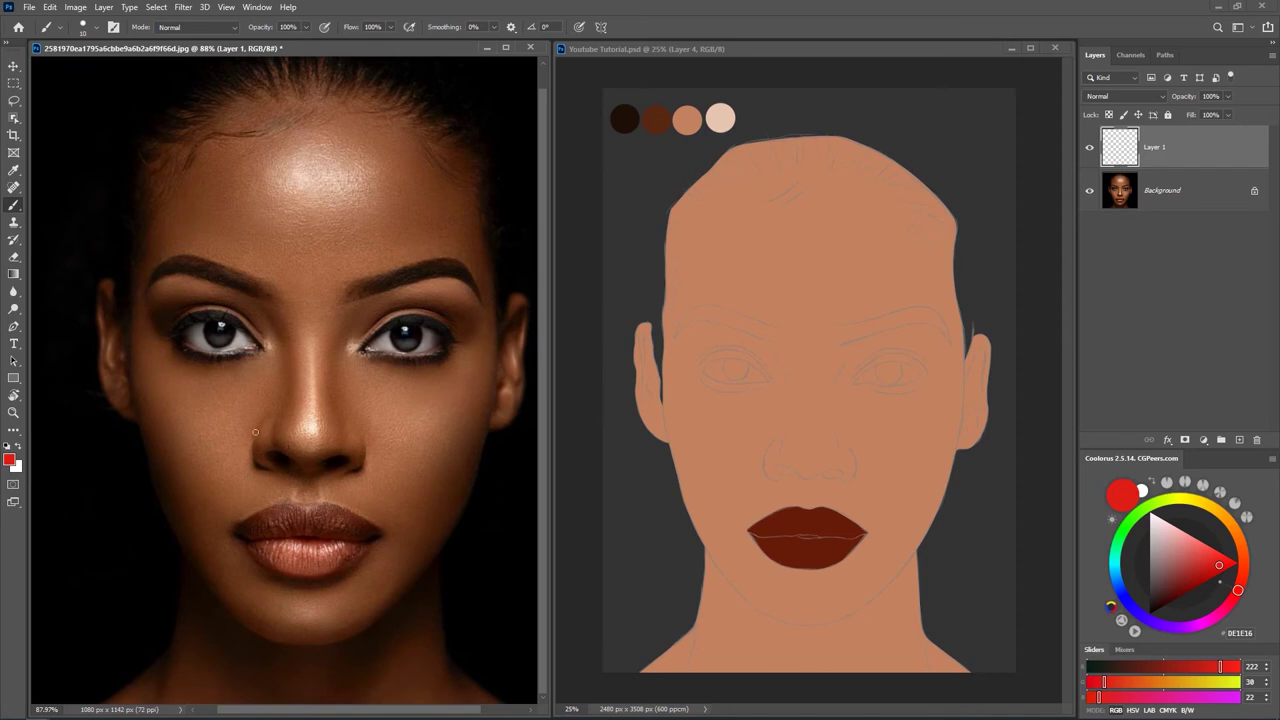
pyautogui.moveTo(262, 470)
pyautogui.mouseDown()
pyautogui.moveTo(258, 447)
pyautogui.moveTo(256, 469)
pyautogui.mouseUp()
pyautogui.moveTo(355, 456); pyautogui.dragTo(370, 474)
pyautogui.moveTo(273, 362); pyautogui.dragTo(288, 358)
pyautogui.hotkey('ctrl', 'z')
pyautogui.hotkey('ctrl', 'z')
pyautogui.hotkey('ctrl', 'z')
pyautogui.hotkey('ctrl', 'z')
pyautogui.moveTo(206, 521); pyautogui.dragTo(240, 512)
pyautogui.moveTo(261, 469)
pyautogui.mouseDown()
pyautogui.moveTo(295, 447)
pyautogui.moveTo(324, 362)
pyautogui.moveTo(266, 598)
pyautogui.mouseUp()
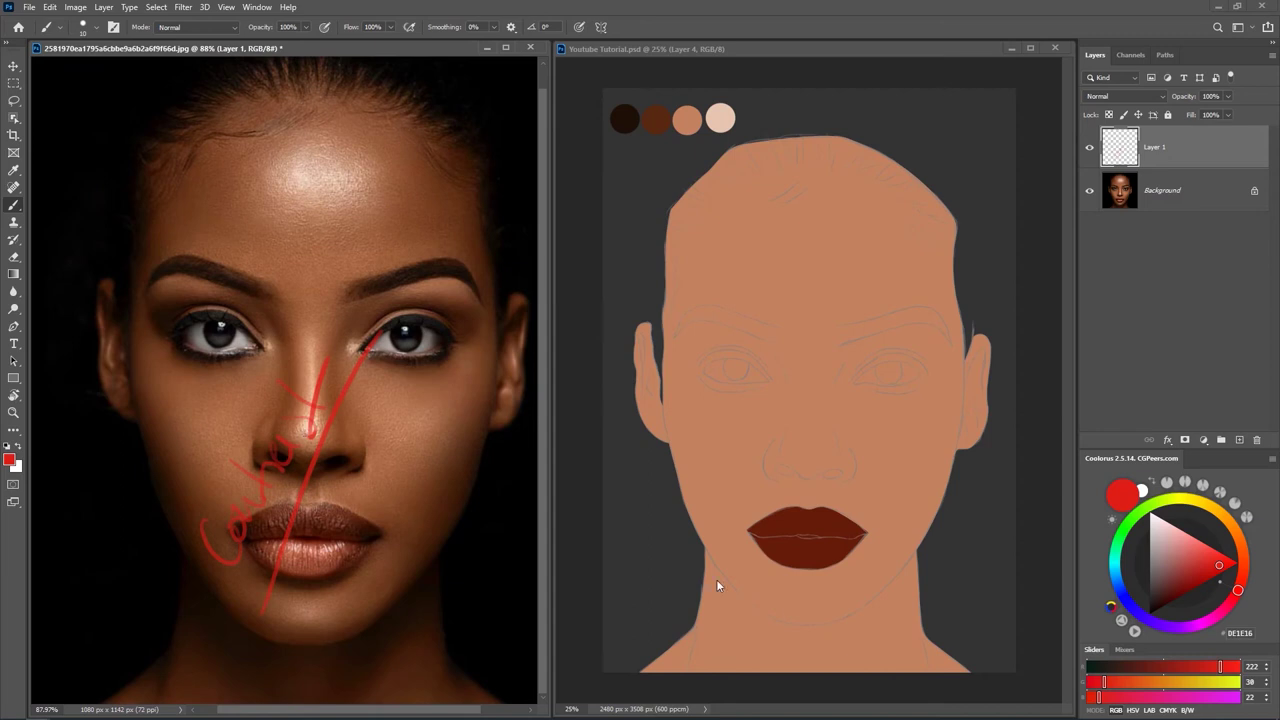
pyautogui.hotkey('ctrl', 'z')
pyautogui.hotkey('ctrl', 'z')
pyautogui.hotkey('ctrl', 'z')
pyautogui.hotkey('ctrl', 'z')
pyautogui.hotkey('ctrl', 'z')
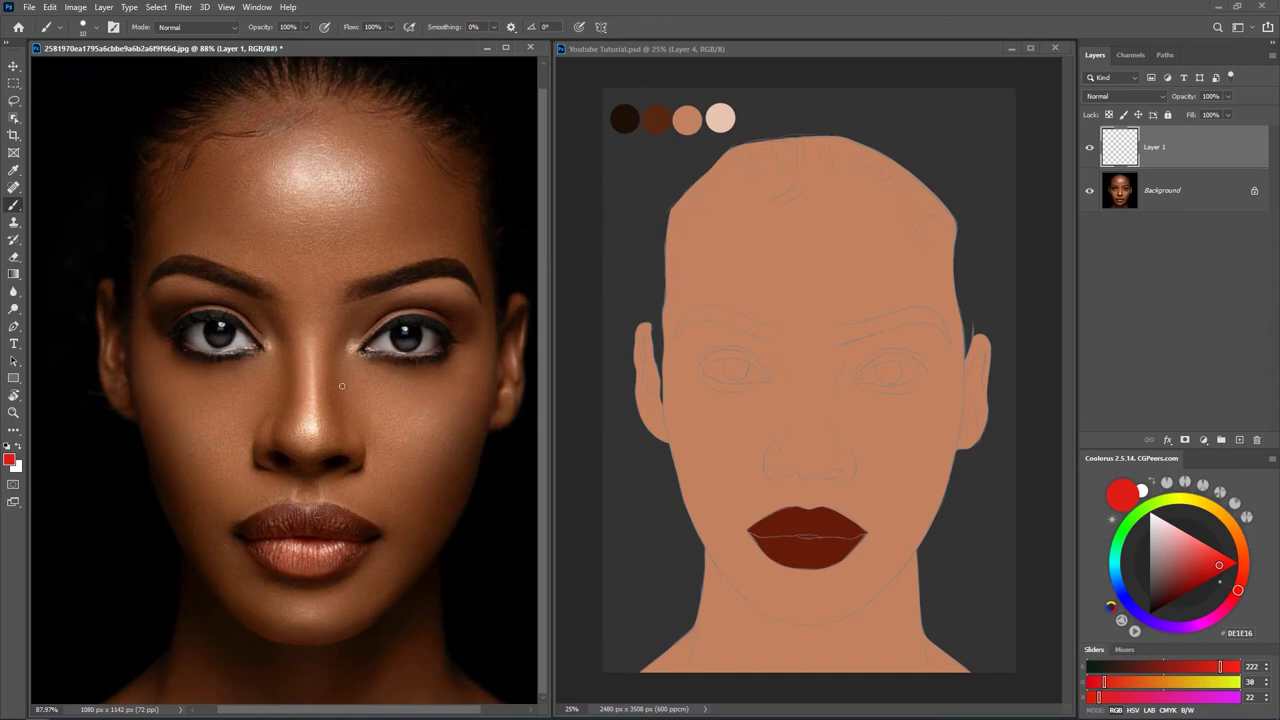
pyautogui.moveTo(330, 358)
pyautogui.mouseDown()
pyautogui.moveTo(307, 372)
pyautogui.moveTo(314, 360)
pyautogui.moveTo(312, 408)
pyautogui.mouseUp()
pyautogui.moveTo(352, 345); pyautogui.dragTo(346, 370)
pyautogui.moveTo(198, 403); pyautogui.dragTo(206, 456)
pyautogui.moveTo(196, 442); pyautogui.dragTo(234, 430)
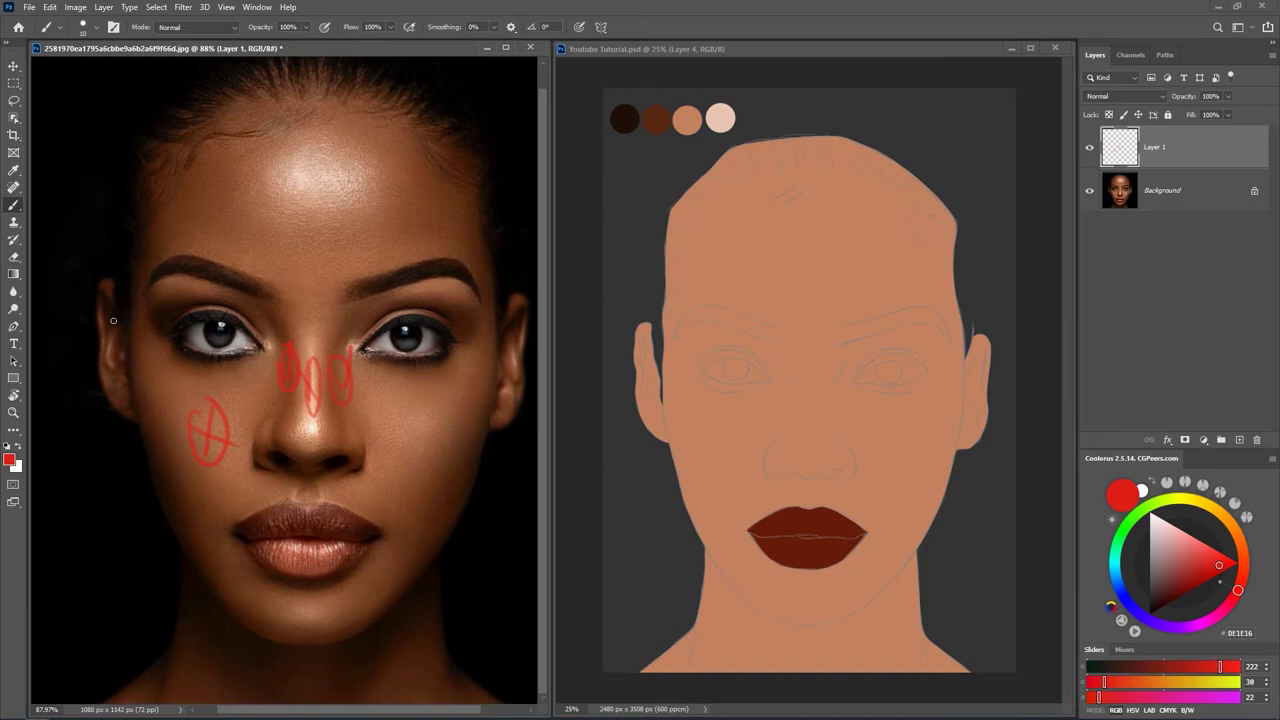
pyautogui.moveTo(174, 321)
pyautogui.mouseDown()
pyautogui.moveTo(152, 308)
pyautogui.moveTo(160, 294)
pyautogui.moveTo(170, 330)
pyautogui.mouseUp()
pyautogui.moveTo(162, 286); pyautogui.dragTo(157, 293)
pyautogui.hotkey('ctrl', 'z')
pyautogui.hotkey('ctrl', 'z')
pyautogui.hotkey('ctrl', 'z')
pyautogui.hotkey('ctrl', 'z')
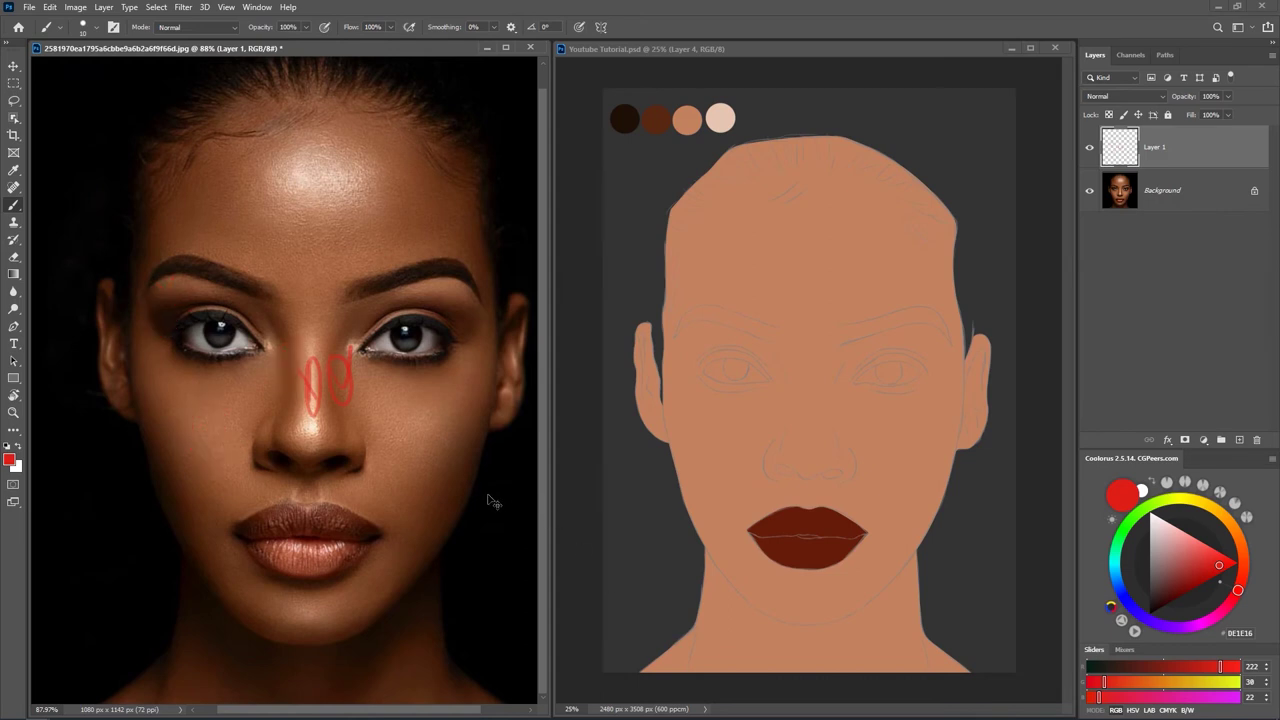
pyautogui.hotkey('ctrl', 'z')
pyautogui.hotkey('ctrl', 'z')
pyautogui.hotkey('ctrl', 'z')
pyautogui.hotkey('ctrl', 'z')
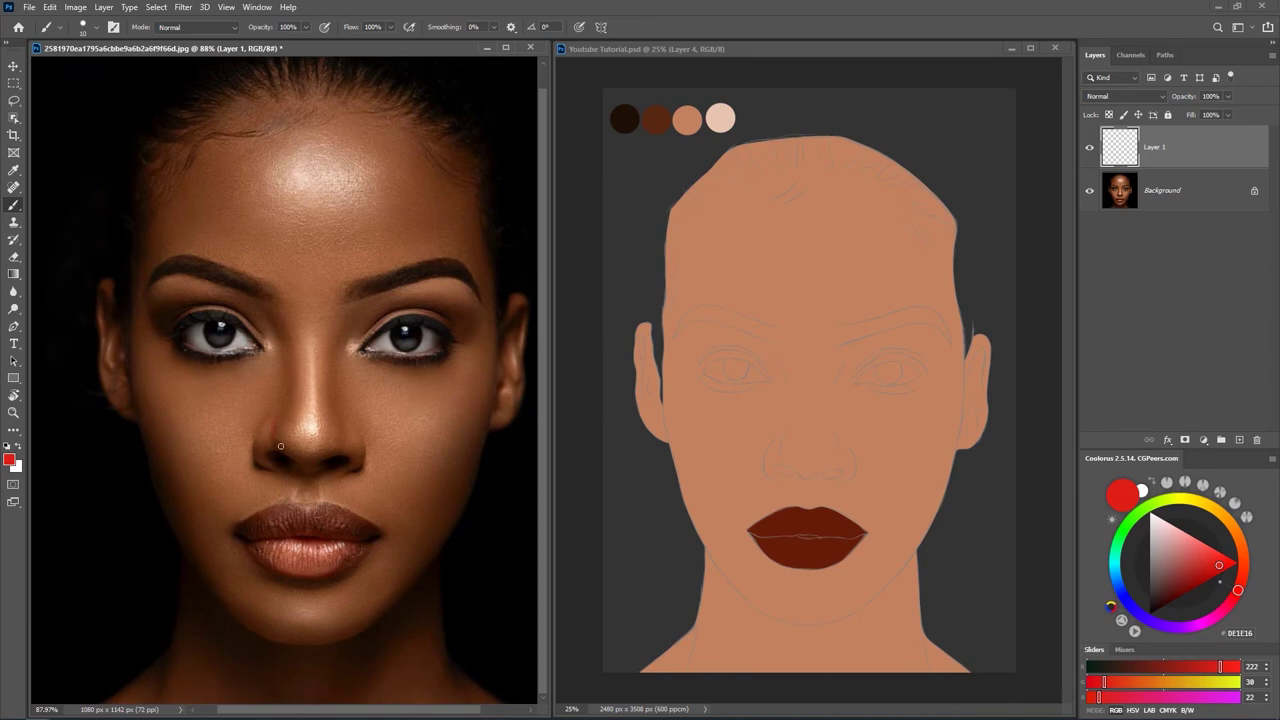
# Circle the right nostril in red and sketch a first arrow toward the cheek, undoing missteps.
pyautogui.moveTo(335, 427)
pyautogui.mouseDown()
pyautogui.moveTo(342, 443)
pyautogui.moveTo(284, 455)
pyautogui.moveTo(318, 462)
pyautogui.moveTo(318, 428)
pyautogui.moveTo(298, 423)
pyautogui.mouseUp()
pyautogui.moveTo(370, 390); pyautogui.dragTo(401, 438)
pyautogui.hotkey('ctrl', 'z')
pyautogui.hotkey('ctrl', 'z')
pyautogui.moveTo(358, 375); pyautogui.dragTo(372, 390)
pyautogui.hotkey('ctrl', 'z')
# Draw the cheek curve with its shadow mark and an arrow from the nose bridge into it.
pyautogui.moveTo(384, 458); pyautogui.dragTo(405, 420)
pyautogui.moveTo(416, 434)
pyautogui.mouseDown()
pyautogui.moveTo(410, 450)
pyautogui.moveTo(428, 440)
pyautogui.moveTo(420, 454)
pyautogui.mouseUp()
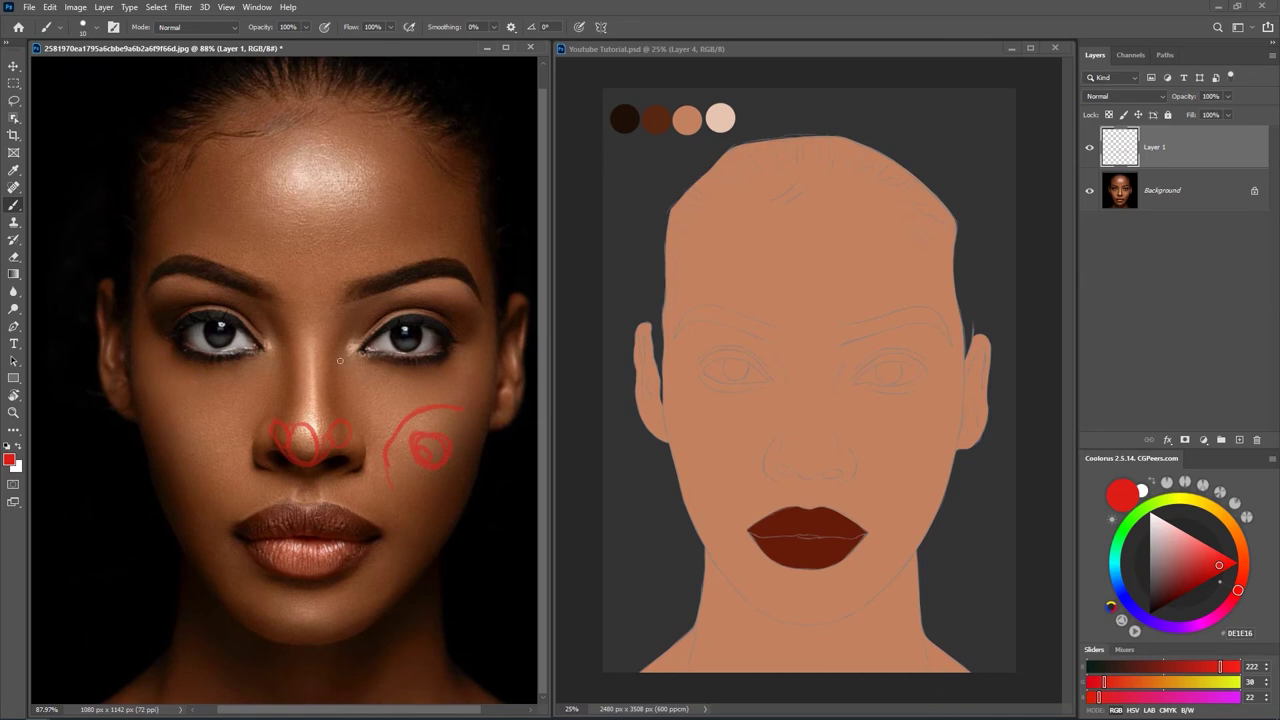
pyautogui.moveTo(340, 348); pyautogui.dragTo(385, 426)
pyautogui.moveTo(347, 364); pyautogui.dragTo(400, 427)
pyautogui.hotkey('ctrl', 'z')
pyautogui.moveTo(386, 424)
pyautogui.mouseDown()
pyautogui.moveTo(435, 446)
pyautogui.moveTo(446, 501)
pyautogui.mouseUp()
pyautogui.hotkey('ctrl', 'z')
pyautogui.hotkey('ctrl', 'z')
pyautogui.hotkey('ctrl', 'z')
pyautogui.hotkey('ctrl', 'z')
pyautogui.hotkey('ctrl', 'z')
pyautogui.hotkey('ctrl', 'z')
pyautogui.hotkey('ctrl', 'z')
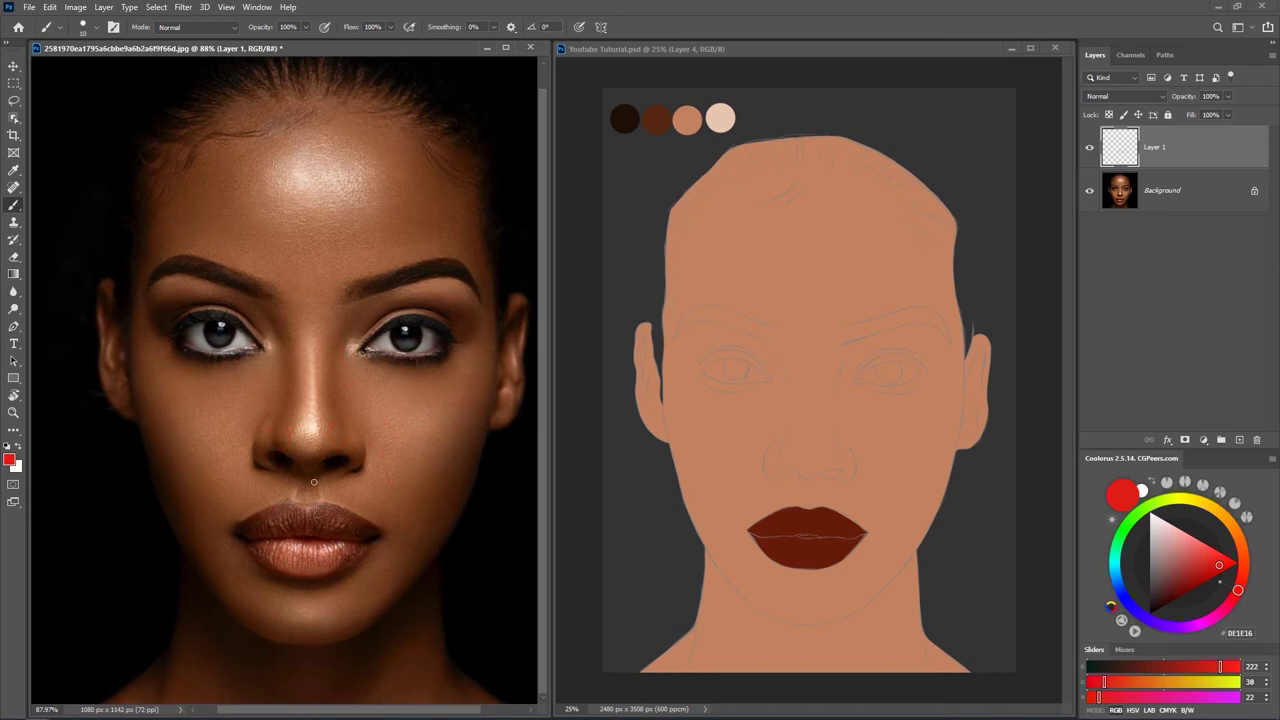
pyautogui.moveTo(319, 486)
pyautogui.mouseDown()
pyautogui.moveTo(322, 497)
pyautogui.moveTo(296, 497)
pyautogui.moveTo(318, 497)
pyautogui.mouseUp()
pyautogui.hotkey('ctrl', 'z')
# Draw red loops around the base of the neck on the photo, then undo them.
pyautogui.moveTo(476, 705); pyautogui.dragTo(450, 664)
pyautogui.moveTo(166, 648); pyautogui.dragTo(160, 705)
pyautogui.hotkey('ctrl', 'z')
pyautogui.hotkey('ctrl', 'z')
pyautogui.moveTo(152, 686)
pyautogui.mouseDown()
pyautogui.moveTo(287, 700)
pyautogui.moveTo(430, 687)
pyautogui.moveTo(428, 673)
pyautogui.moveTo(377, 663)
pyautogui.moveTo(162, 682)
pyautogui.mouseUp()
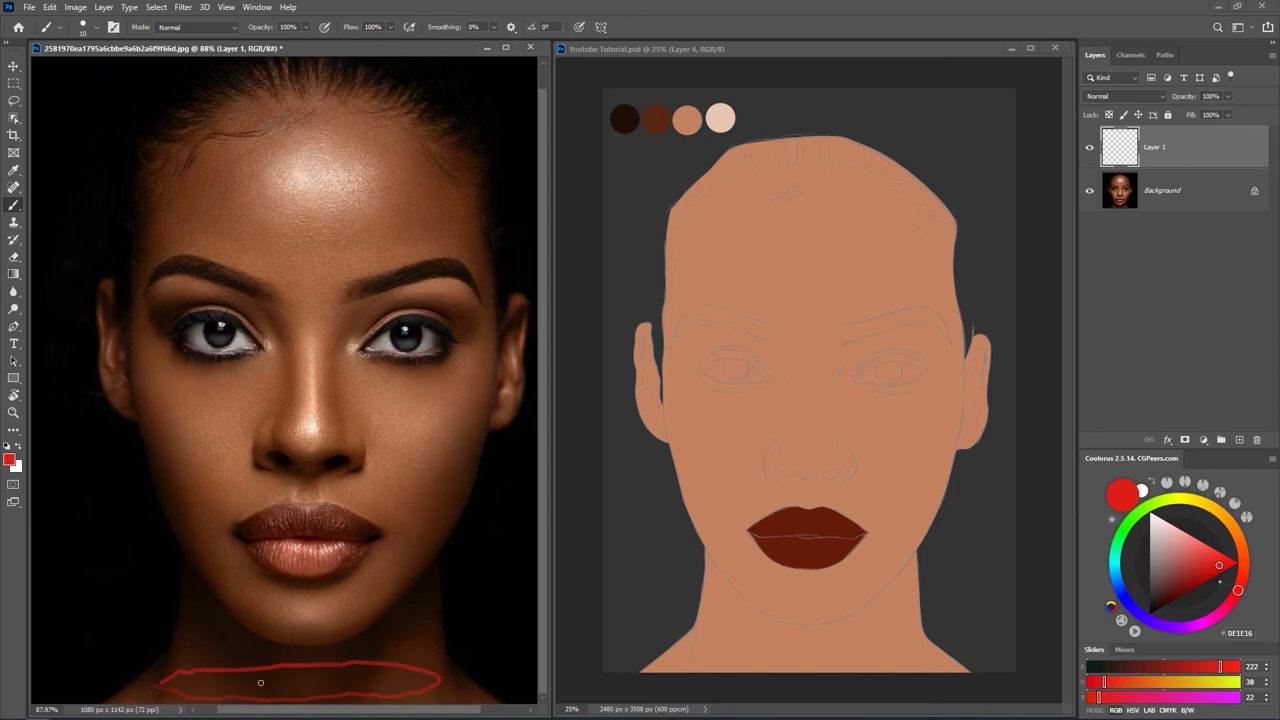
pyautogui.moveTo(460, 666)
pyautogui.mouseDown()
pyautogui.moveTo(496, 686)
pyautogui.moveTo(462, 662)
pyautogui.mouseUp()
pyautogui.hotkey('ctrl', 'z')
pyautogui.hotkey('ctrl', 'z')
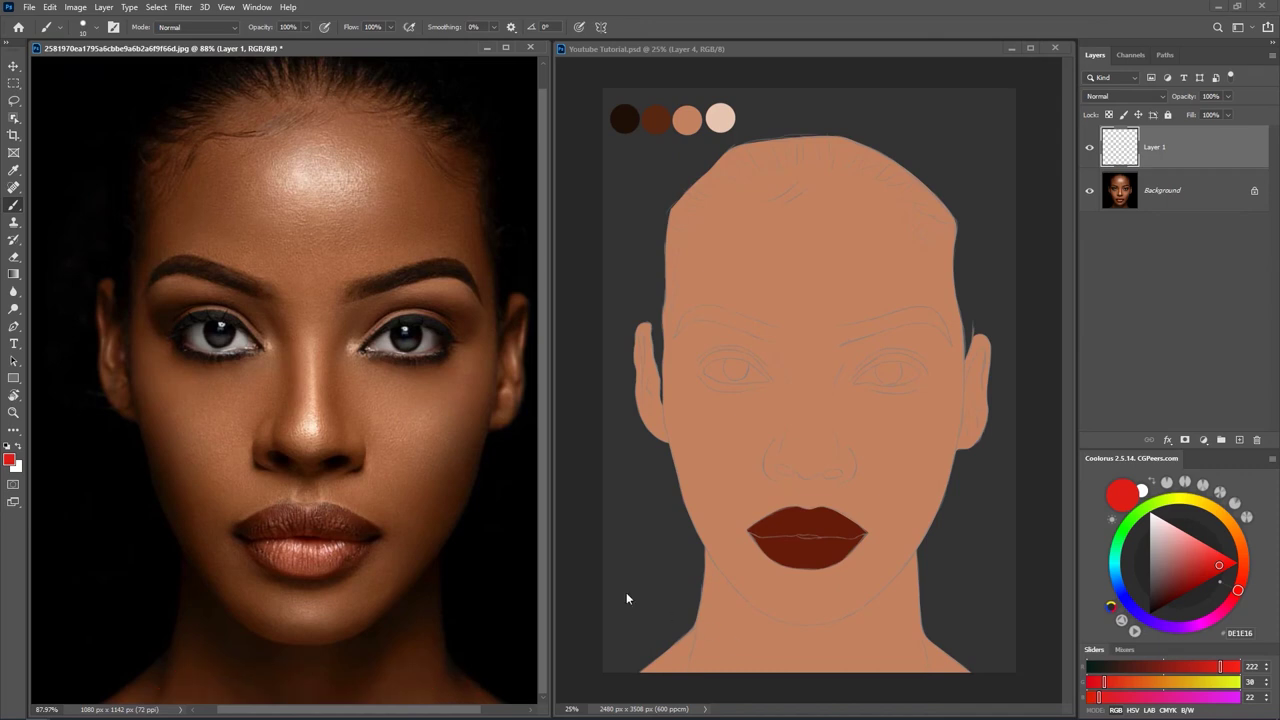
# Circle the lower neck with a red plus sign, then undo all marks and delete Layer 1.
pyautogui.moveTo(150, 660)
pyautogui.mouseDown()
pyautogui.moveTo(181, 672)
pyautogui.moveTo(171, 647)
pyautogui.moveTo(127, 697)
pyautogui.moveTo(150, 676)
pyautogui.moveTo(198, 687)
pyautogui.mouseUp()
pyautogui.moveTo(189, 676); pyautogui.dragTo(212, 674)
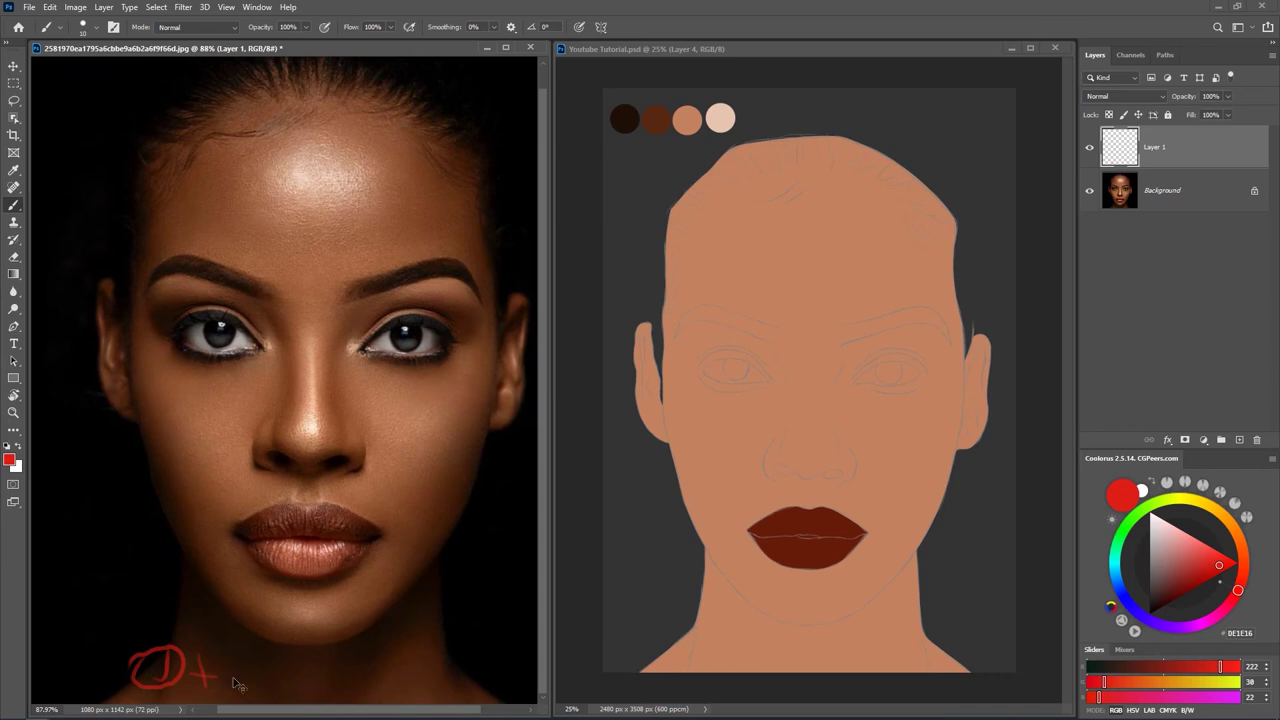
pyautogui.hotkey('ctrl', 'z')
pyautogui.hotkey('ctrl', 'z')
pyautogui.hotkey('ctrl', 'z')
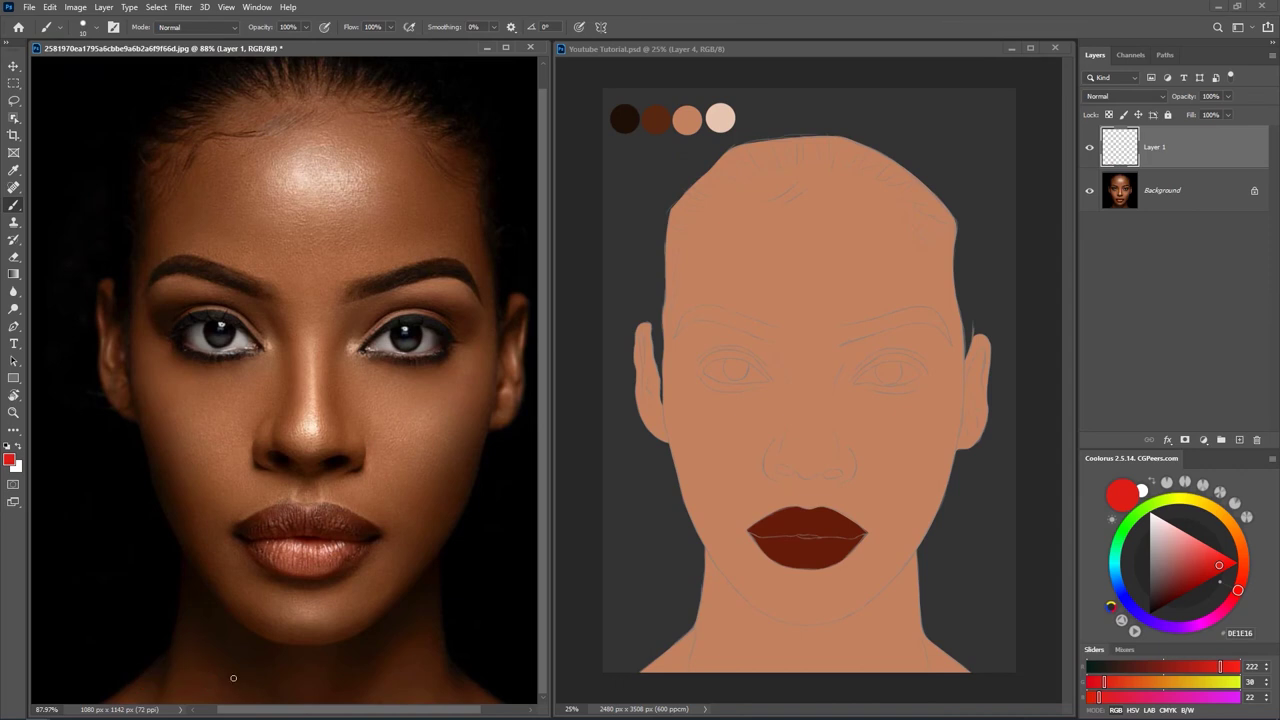
pyautogui.hotkey('ctrl', 'z')
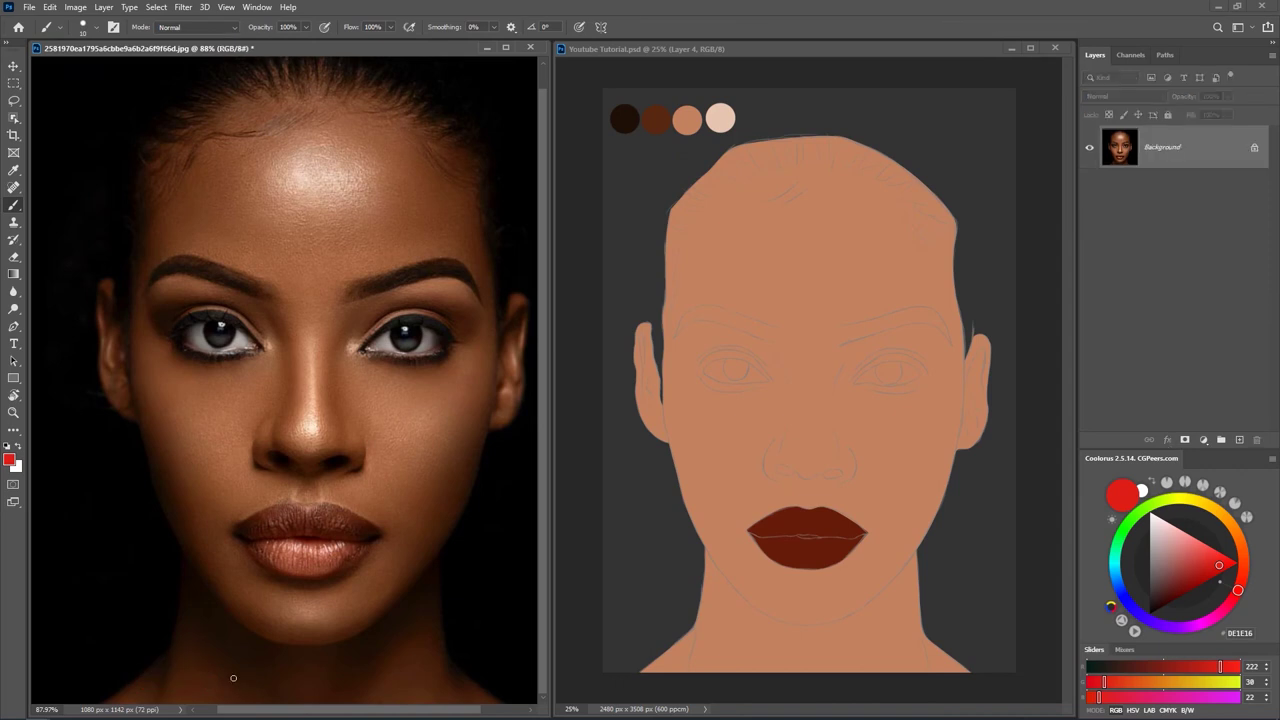
# Bring Youtube Tutorial.psd forward, toggle Layer 3's visibility to compare line art, and select Layer 3.
pyautogui.click(795, 61)
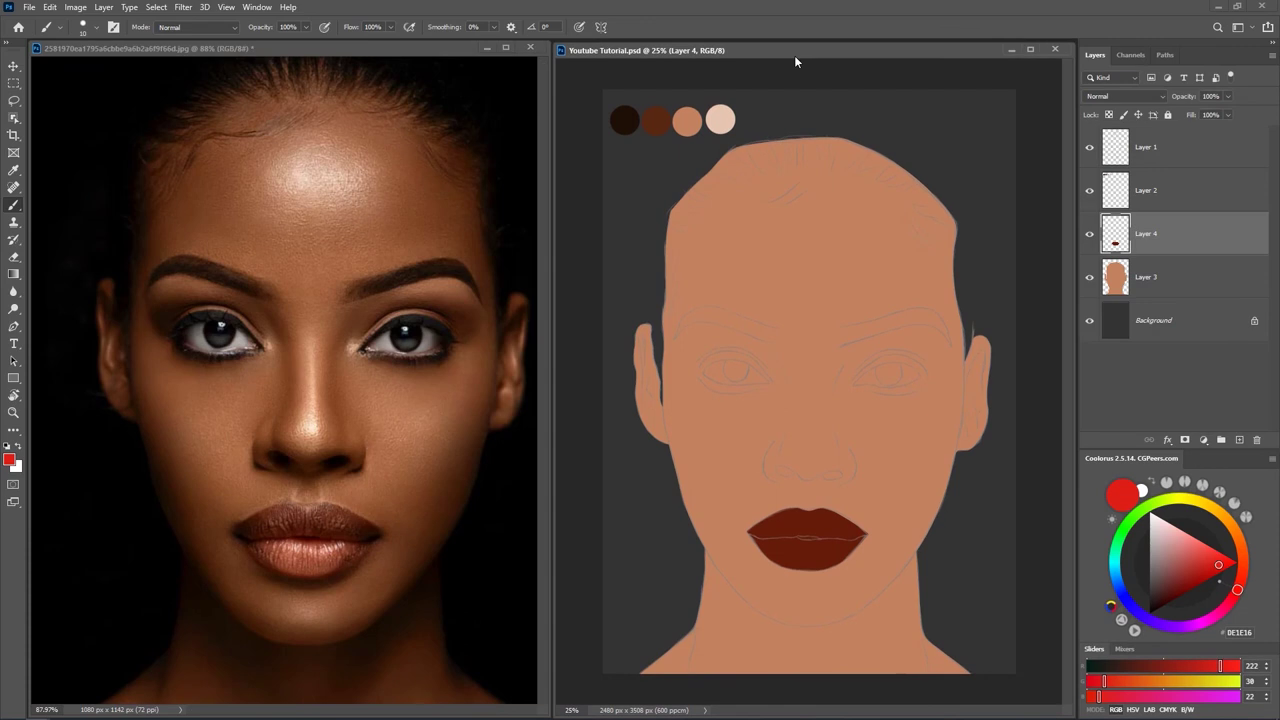
pyautogui.click(1089, 278)
pyautogui.click(1089, 279)
pyautogui.click(1089, 284)
pyautogui.click(1089, 284)
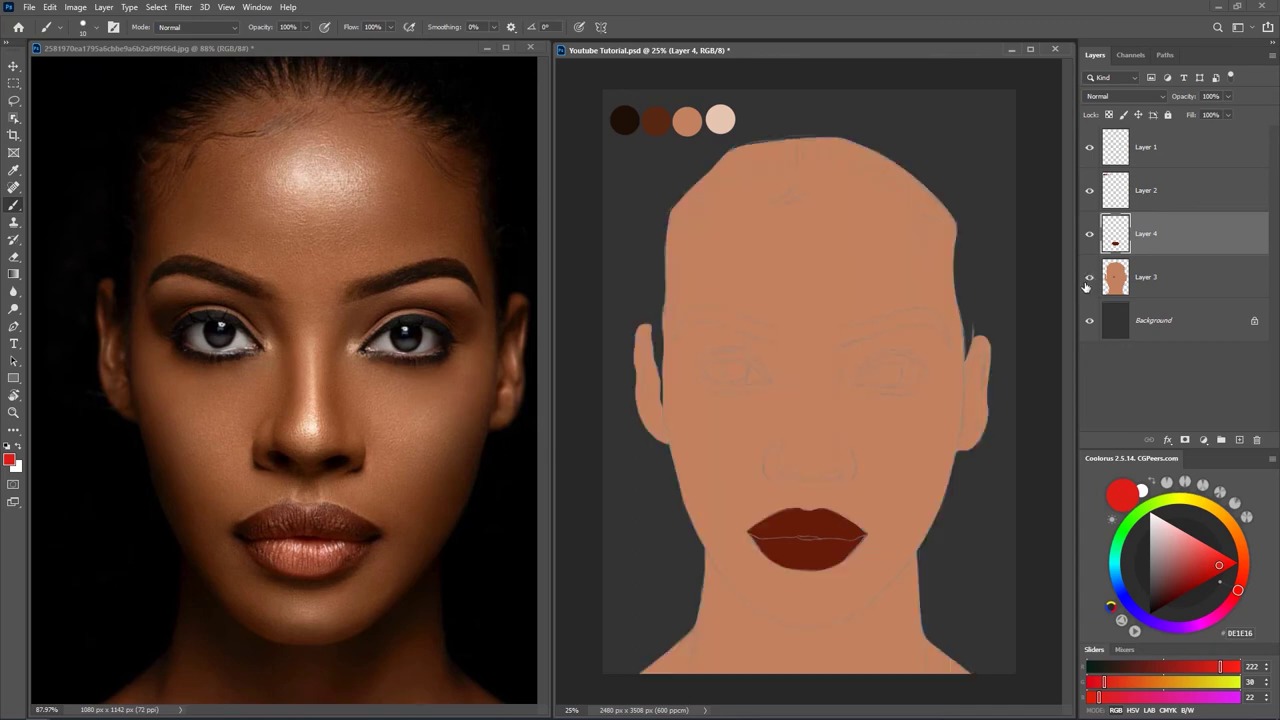
pyautogui.click(1089, 284)
pyautogui.click(1089, 284)
pyautogui.click(1089, 281)
pyautogui.click(1089, 281)
pyautogui.click(1143, 280)
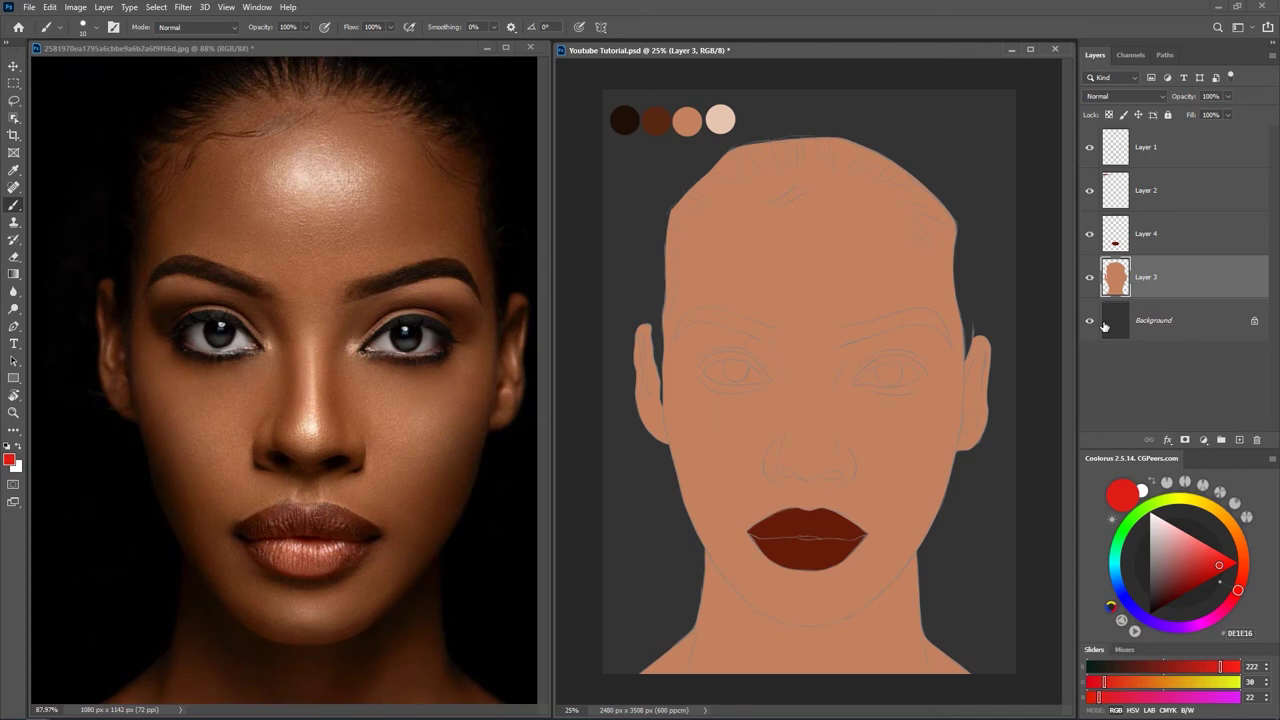
# Lock transparent pixels on Layer 3, test red strokes over face and neck, then undo them.
pyautogui.click(1108, 116)
pyautogui.moveTo(662, 278)
pyautogui.mouseDown()
pyautogui.moveTo(700, 322)
pyautogui.moveTo(690, 490)
pyautogui.moveTo(712, 545)
pyautogui.moveTo(840, 600)
pyautogui.moveTo(890, 580)
pyautogui.mouseUp()
pyautogui.moveTo(860, 716)
pyautogui.mouseDown()
pyautogui.moveTo(877, 694)
pyautogui.moveTo(917, 694)
pyautogui.moveTo(926, 718)
pyautogui.mouseUp()
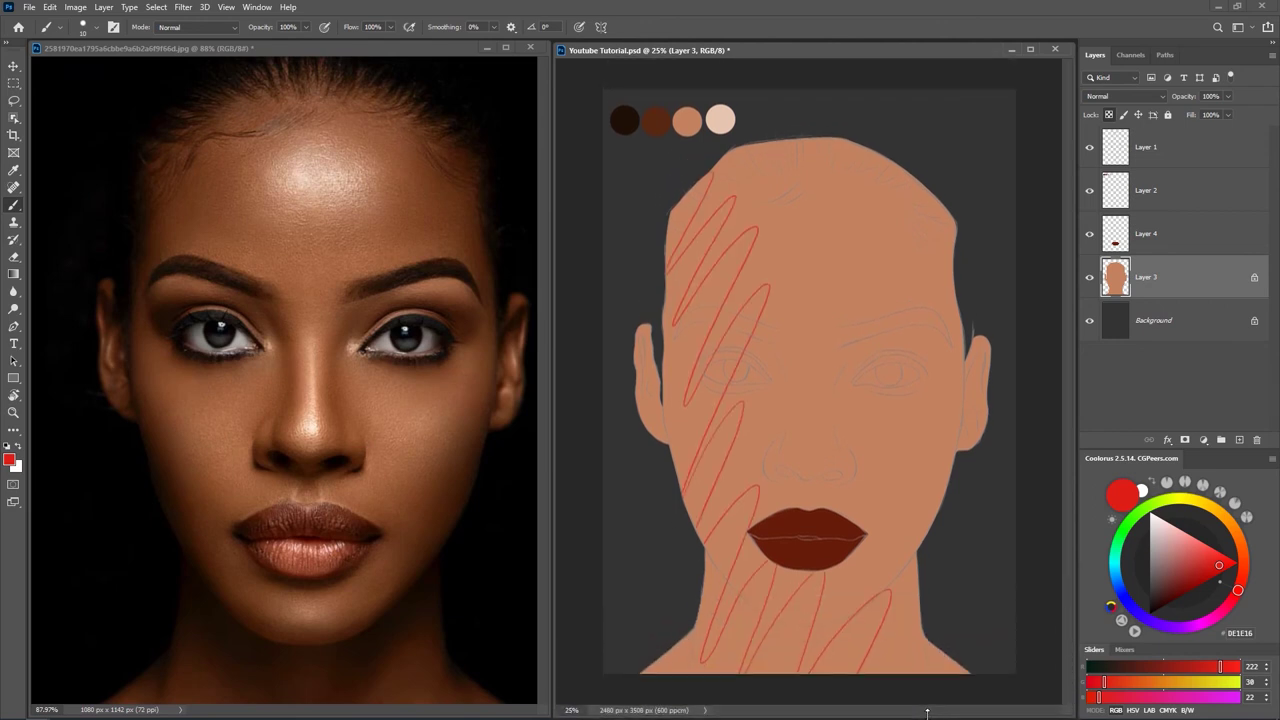
pyautogui.moveTo(907, 624)
pyautogui.mouseDown()
pyautogui.moveTo(898, 652)
pyautogui.moveTo(928, 662)
pyautogui.mouseUp()
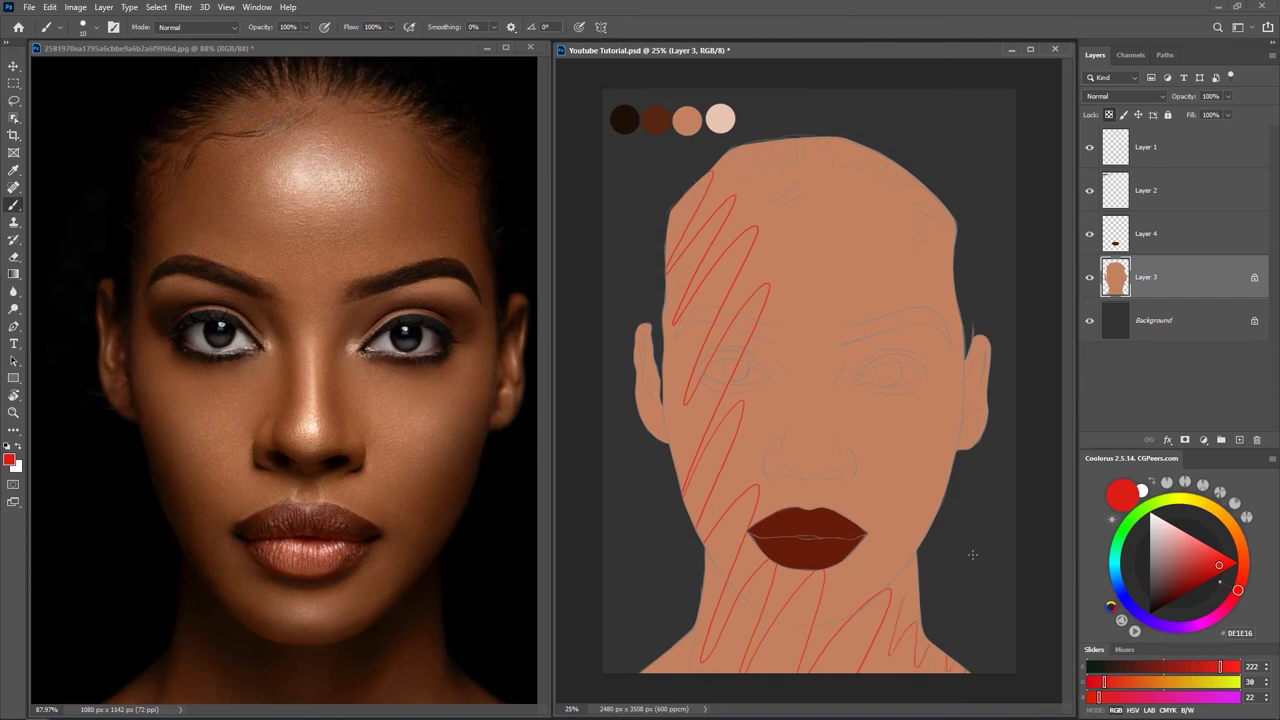
pyautogui.hotkey('ctrl', 'z')
pyautogui.hotkey('ctrl', 'z')
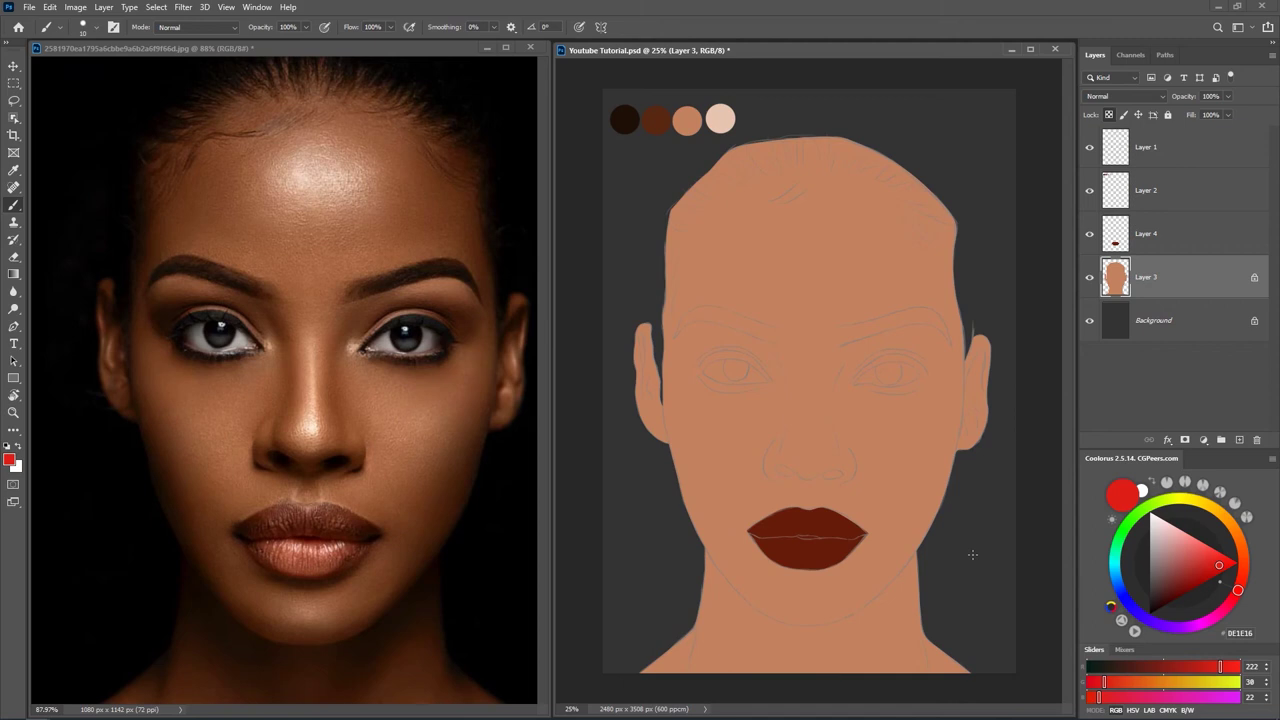
# Unlock Layer 3, add Layer 5 above it, and clip Layer 5 to the face fill.
pyautogui.click(1254, 277)
pyautogui.click(1239, 440)
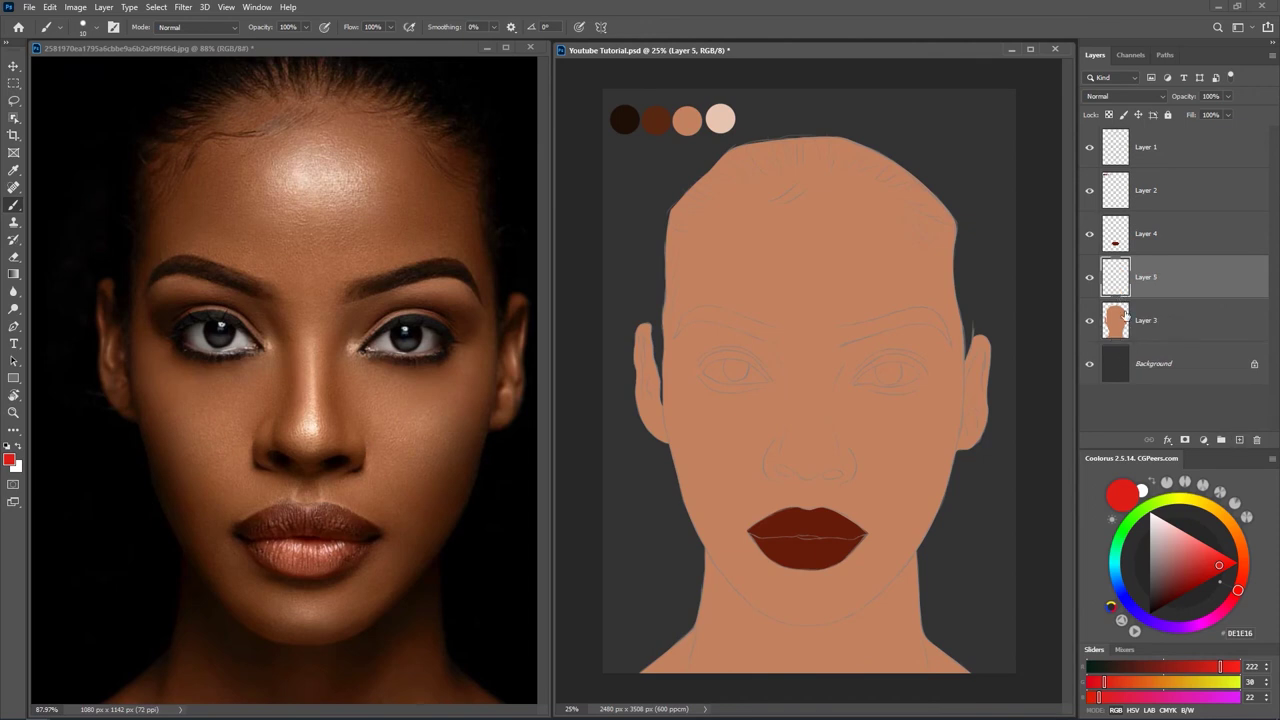
pyautogui.rightClick(1166, 288)
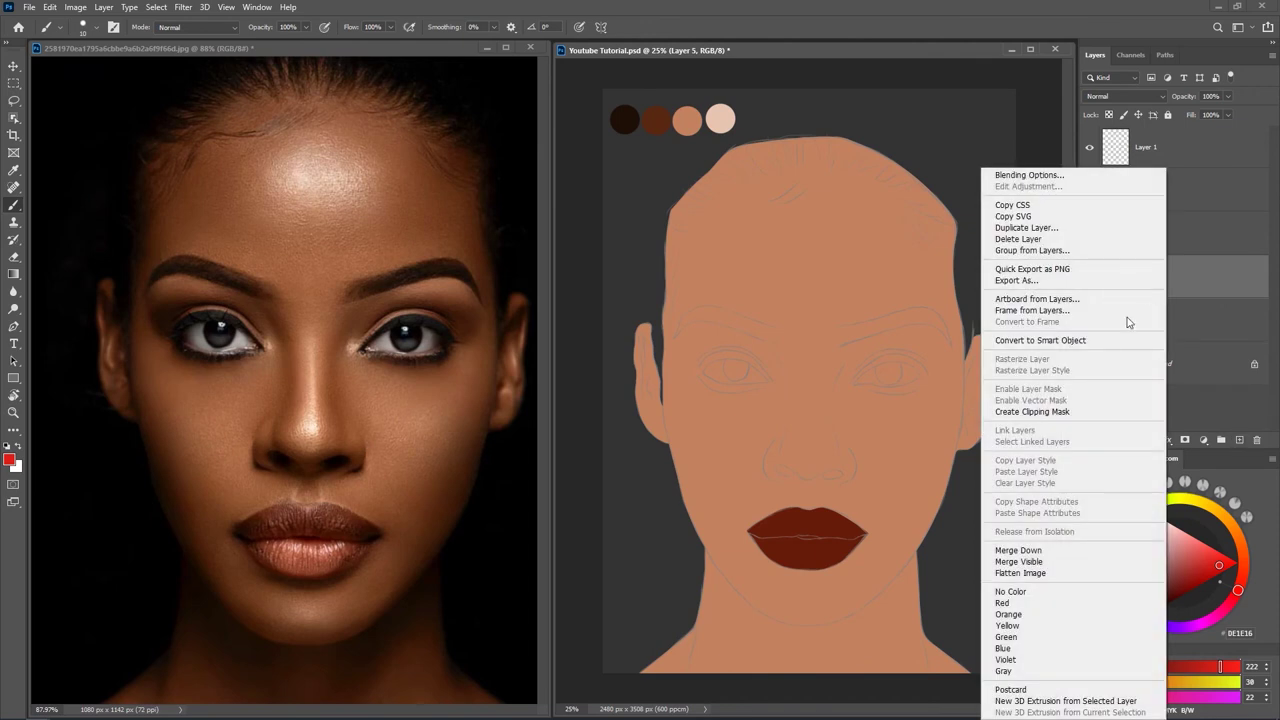
pyautogui.click(1025, 412)
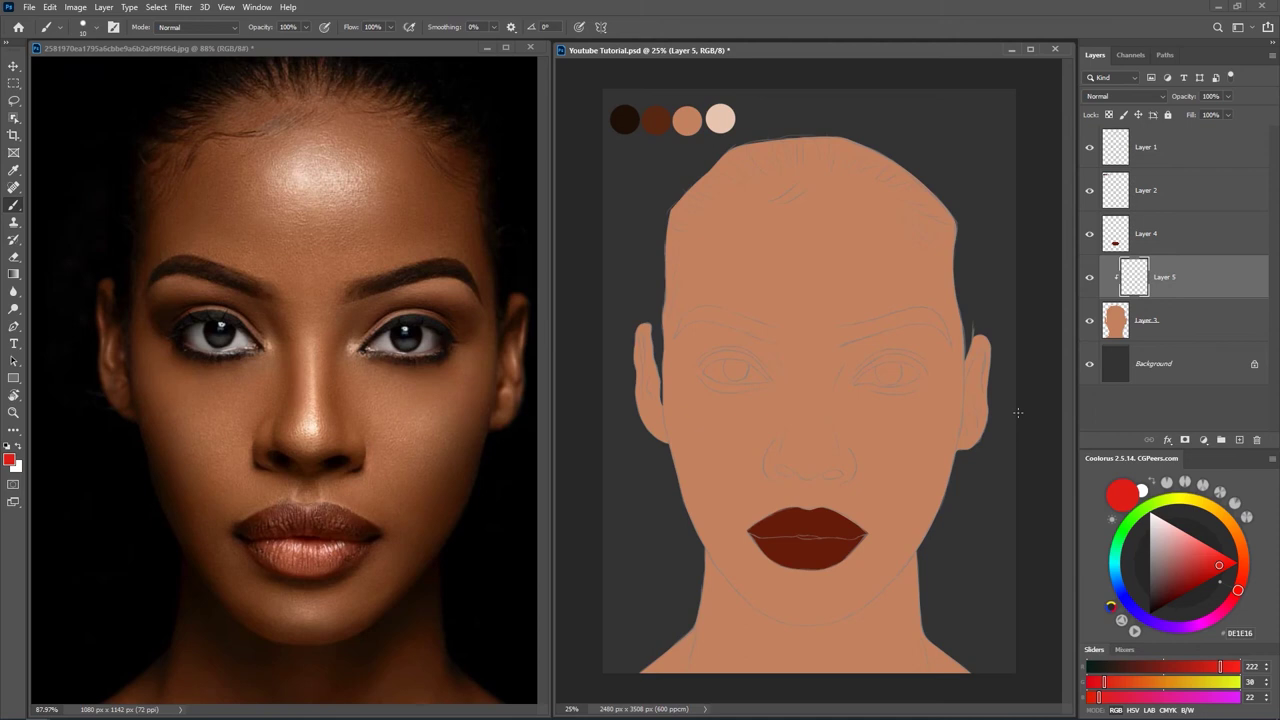
pyautogui.rightClick(667, 253)
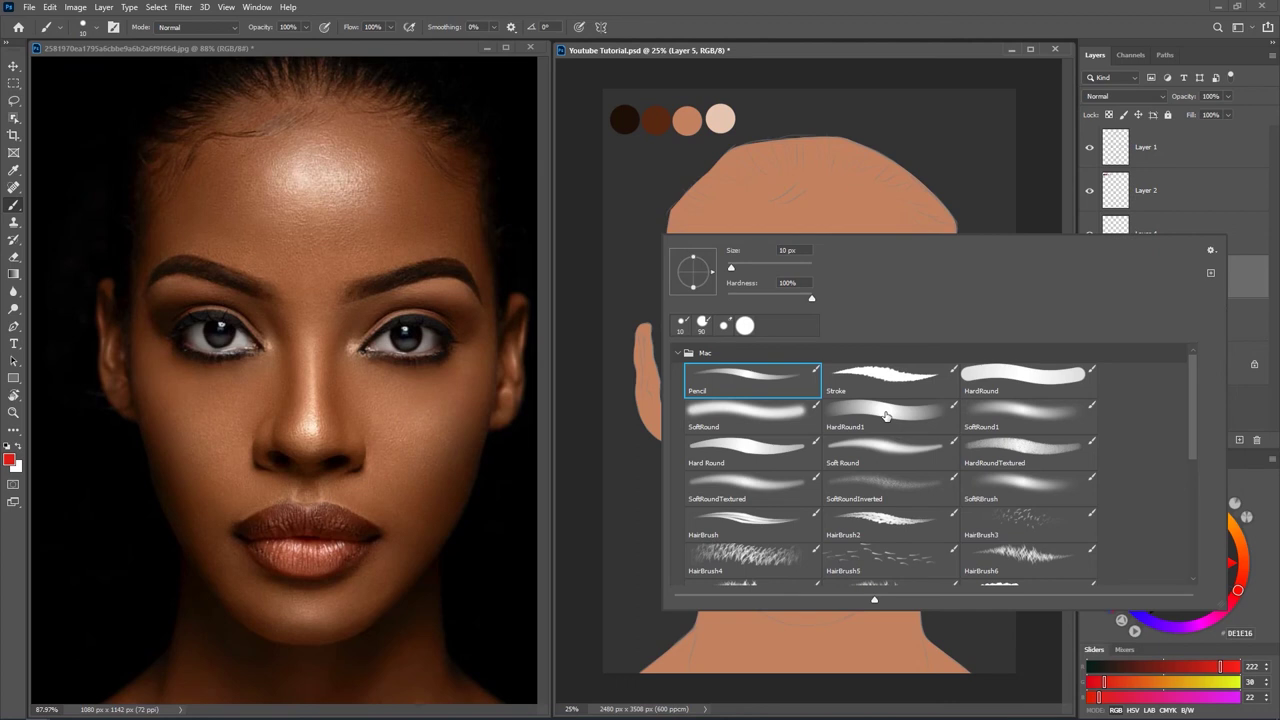
# Set the brush to the HardRound1 preset at 200 px.
pyautogui.moveTo(1185, 427)
pyautogui.mouseDown()
pyautogui.moveTo(1178, 522)
pyautogui.moveTo(1191, 381)
pyautogui.mouseUp()
pyautogui.click(877, 416)
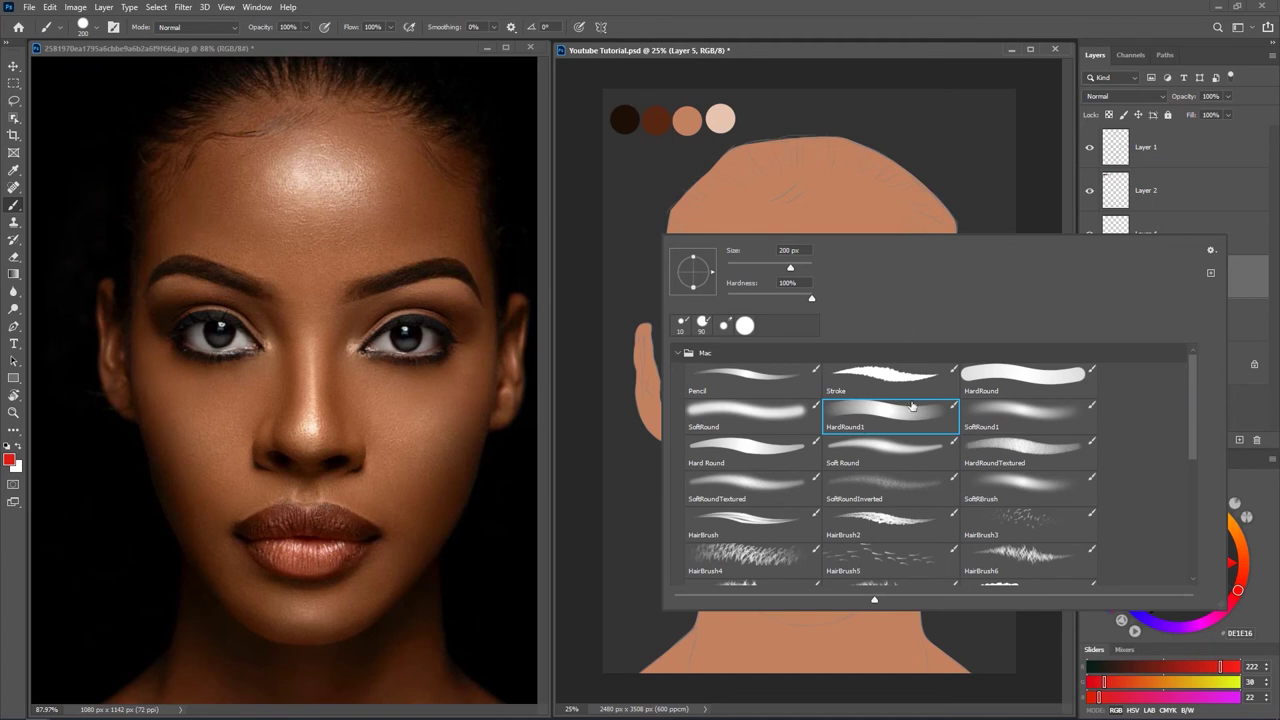
pyautogui.click(928, 8)
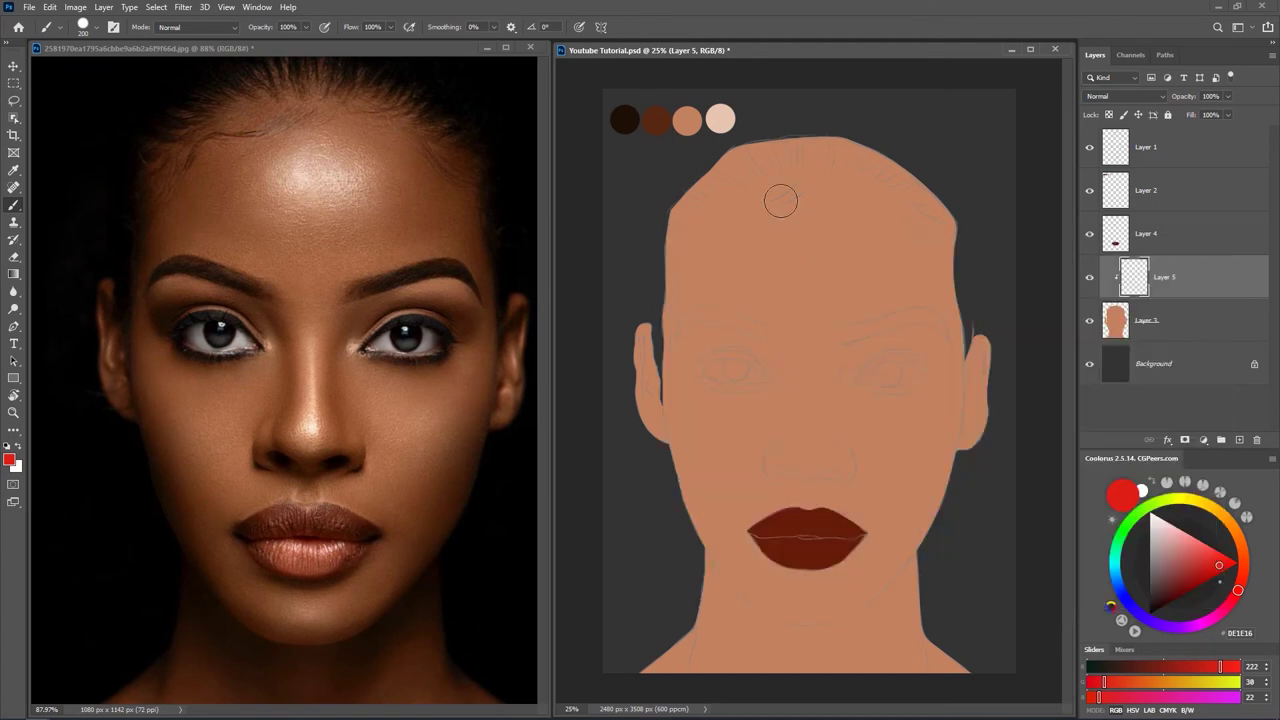
pyautogui.moveTo(674, 249)
pyautogui.mouseDown()
pyautogui.moveTo(705, 242)
pyautogui.moveTo(723, 300)
pyautogui.moveTo(768, 228)
pyautogui.moveTo(807, 219)
pyautogui.moveTo(826, 315)
pyautogui.moveTo(883, 281)
pyautogui.moveTo(947, 359)
pyautogui.moveTo(944, 455)
pyautogui.mouseUp()
pyautogui.moveTo(865, 338)
pyautogui.mouseDown()
pyautogui.moveTo(877, 459)
pyautogui.moveTo(895, 405)
pyautogui.moveTo(914, 478)
pyautogui.mouseUp()
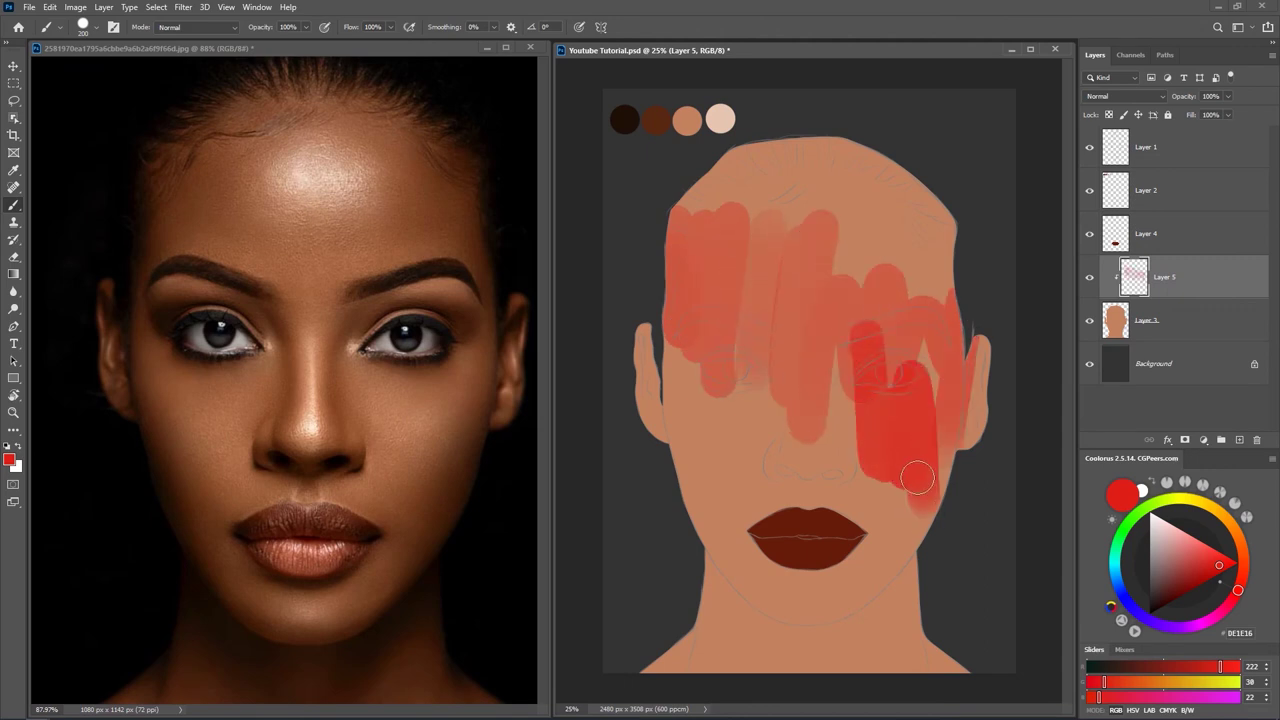
pyautogui.hotkey('ctrl', 'z')
pyautogui.hotkey('ctrl', 'z')
pyautogui.hotkey('ctrl', 'z')
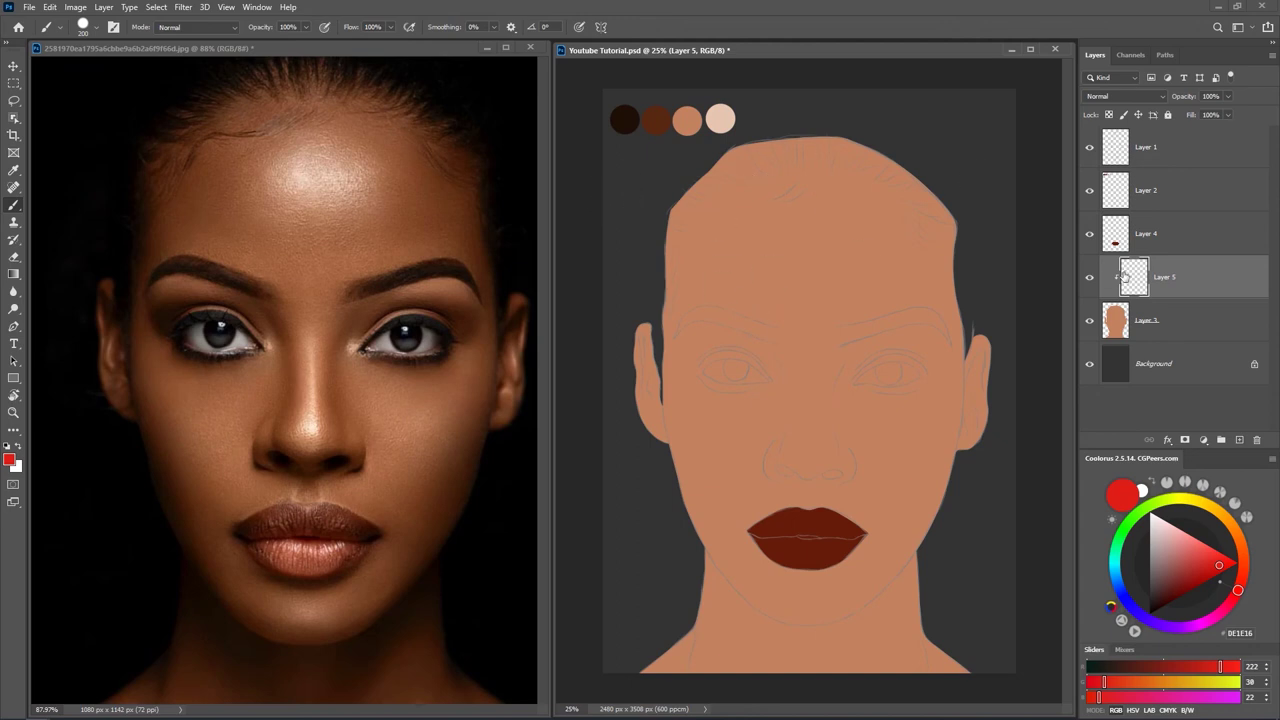
pyautogui.keyDown('alt'); pyautogui.click(660, 115); pyautogui.keyUp('alt')
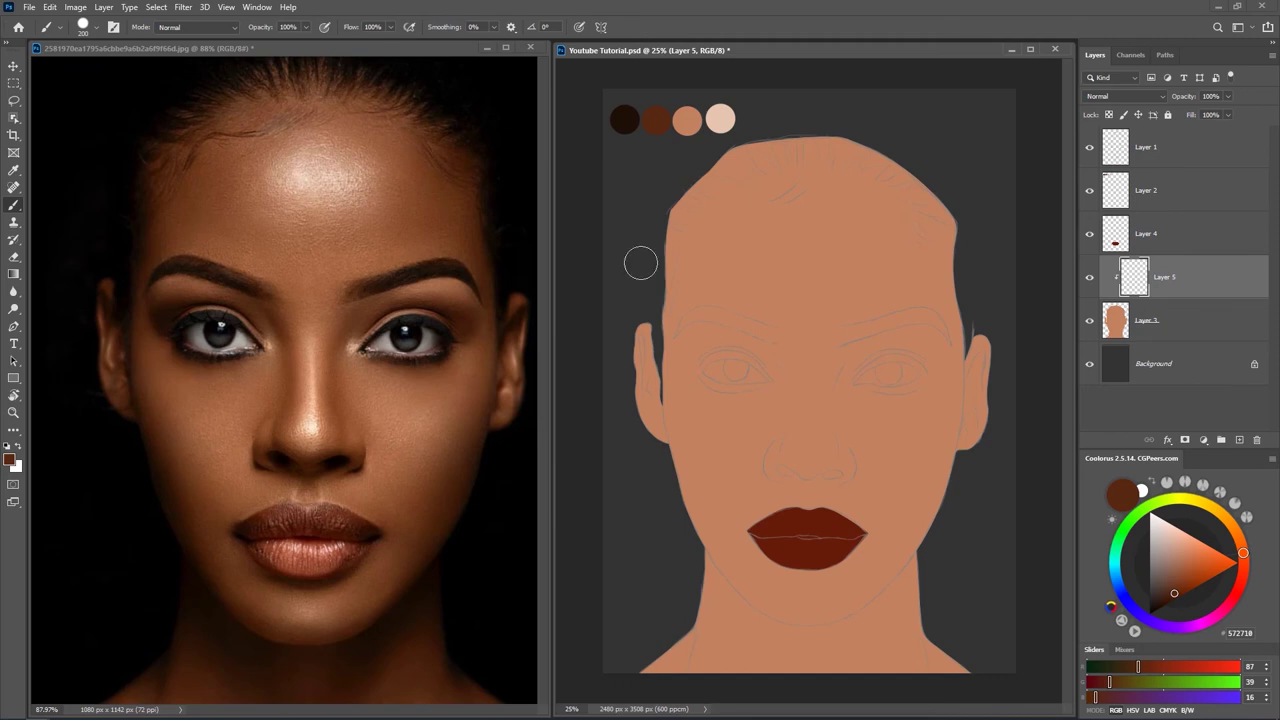
# Paint brown shadow down the right and left temples with a resized brush.
pyautogui.moveTo(667, 262)
pyautogui.mouseDown()
pyautogui.moveTo(703, 197)
pyautogui.moveTo(772, 142)
pyautogui.moveTo(674, 226)
pyautogui.moveTo(753, 153)
pyautogui.moveTo(743, 166)
pyautogui.moveTo(820, 144)
pyautogui.moveTo(899, 160)
pyautogui.moveTo(778, 156)
pyautogui.moveTo(948, 214)
pyautogui.moveTo(861, 141)
pyautogui.moveTo(969, 267)
pyautogui.moveTo(917, 200)
pyautogui.moveTo(951, 251)
pyautogui.moveTo(961, 312)
pyautogui.moveTo(943, 236)
pyautogui.mouseUp()
pyautogui.moveTo(958, 290)
pyautogui.mouseDown()
pyautogui.moveTo(960, 331)
pyautogui.moveTo(960, 296)
pyautogui.mouseUp()
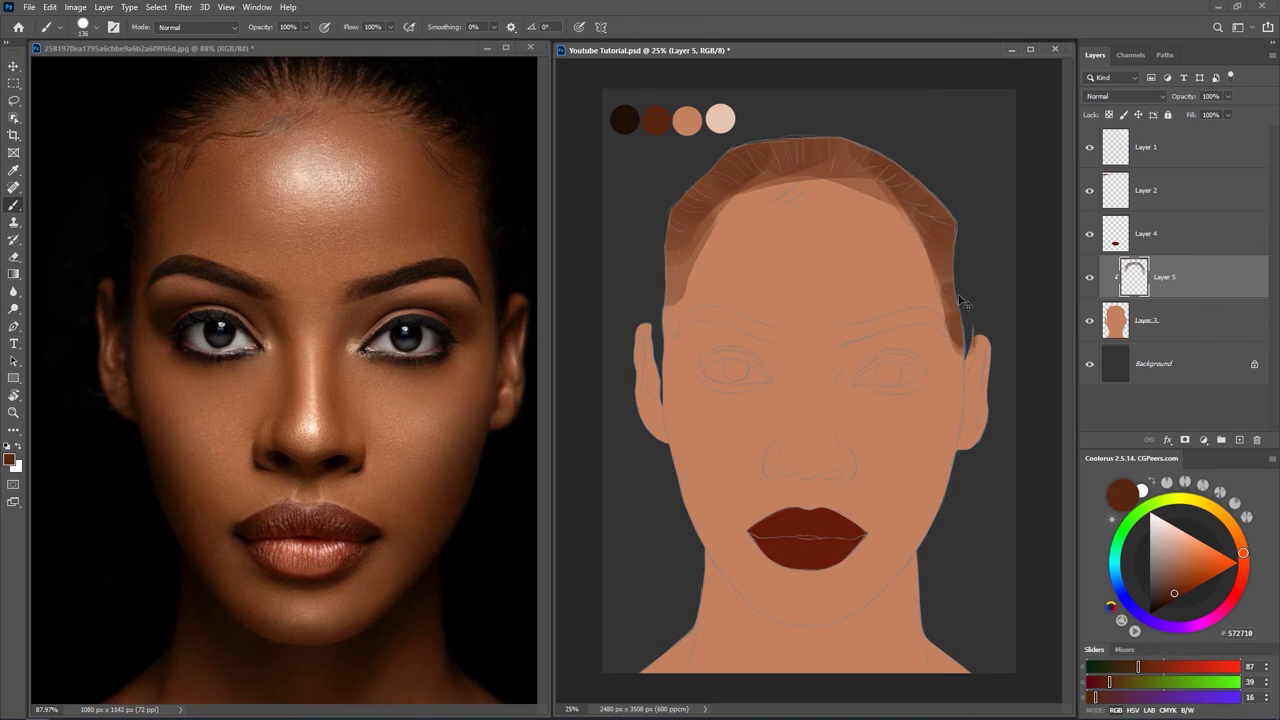
pyautogui.hotkey('ctrl', 'z')
pyautogui.hotkey('ctrl', 'z')
pyautogui.moveTo(950, 286); pyautogui.dragTo(965, 323)
pyautogui.moveTo(670, 290)
pyautogui.mouseDown()
pyautogui.moveTo(662, 334)
pyautogui.moveTo(701, 242)
pyautogui.moveTo(692, 261)
pyautogui.moveTo(715, 266)
pyautogui.moveTo(683, 285)
pyautogui.moveTo(753, 190)
pyautogui.moveTo(687, 264)
pyautogui.moveTo(717, 253)
pyautogui.moveTo(692, 270)
pyautogui.moveTo(748, 290)
pyautogui.moveTo(750, 197)
pyautogui.moveTo(731, 259)
pyautogui.mouseUp()
# Darken the hairline and brow shadow strands, then shrink the brush to about 36 px.
pyautogui.moveTo(819, 185)
pyautogui.mouseDown()
pyautogui.moveTo(749, 206)
pyautogui.moveTo(849, 171)
pyautogui.moveTo(890, 195)
pyautogui.mouseUp()
pyautogui.moveTo(863, 196)
pyautogui.mouseDown()
pyautogui.moveTo(901, 223)
pyautogui.moveTo(895, 211)
pyautogui.moveTo(909, 265)
pyautogui.moveTo(921, 258)
pyautogui.moveTo(866, 298)
pyautogui.mouseUp()
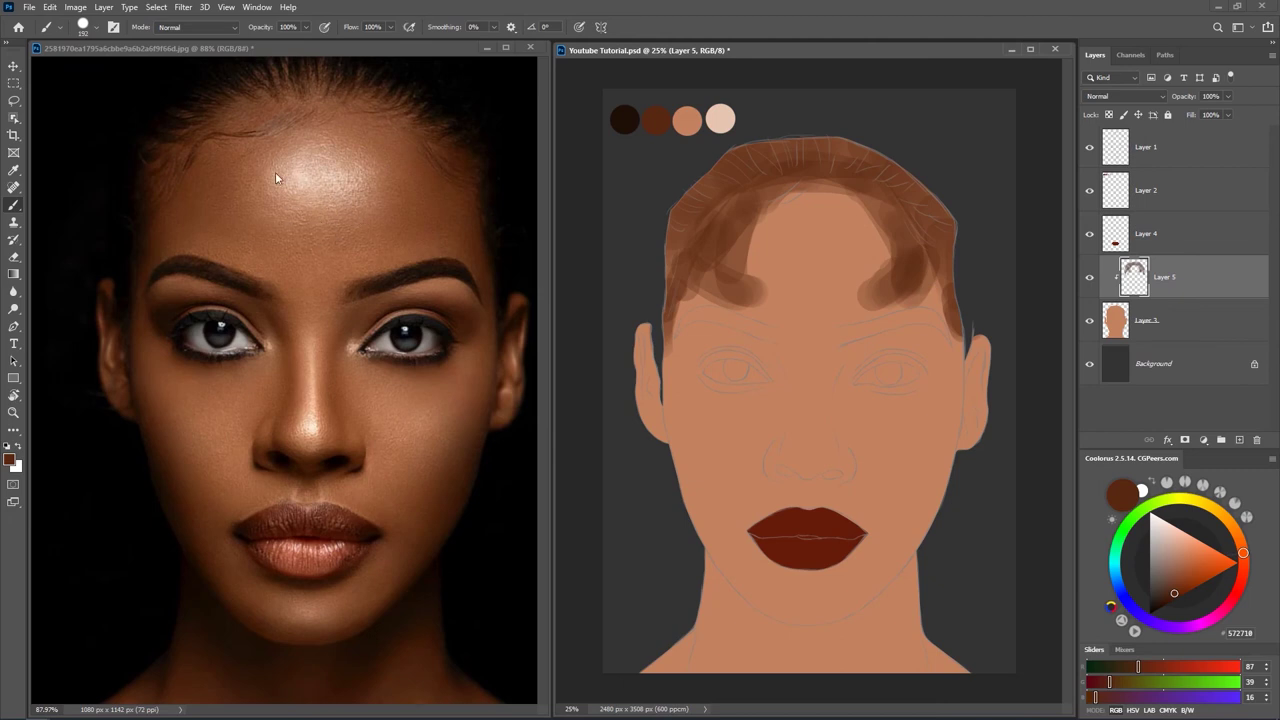
pyautogui.moveTo(737, 223)
pyautogui.mouseDown()
pyautogui.moveTo(745, 285)
pyautogui.moveTo(777, 304)
pyautogui.moveTo(747, 289)
pyautogui.moveTo(775, 318)
pyautogui.mouseUp()
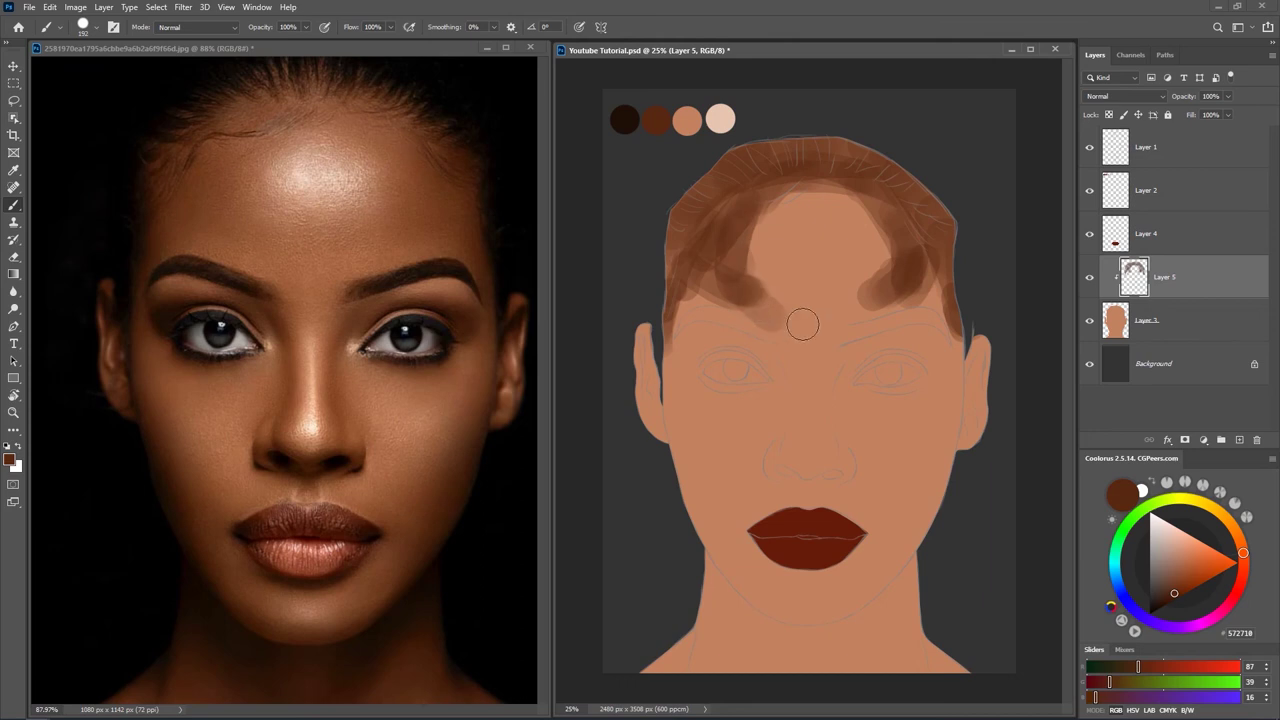
pyautogui.moveTo(857, 302)
pyautogui.mouseDown()
pyautogui.moveTo(888, 298)
pyautogui.moveTo(836, 300)
pyautogui.mouseUp()
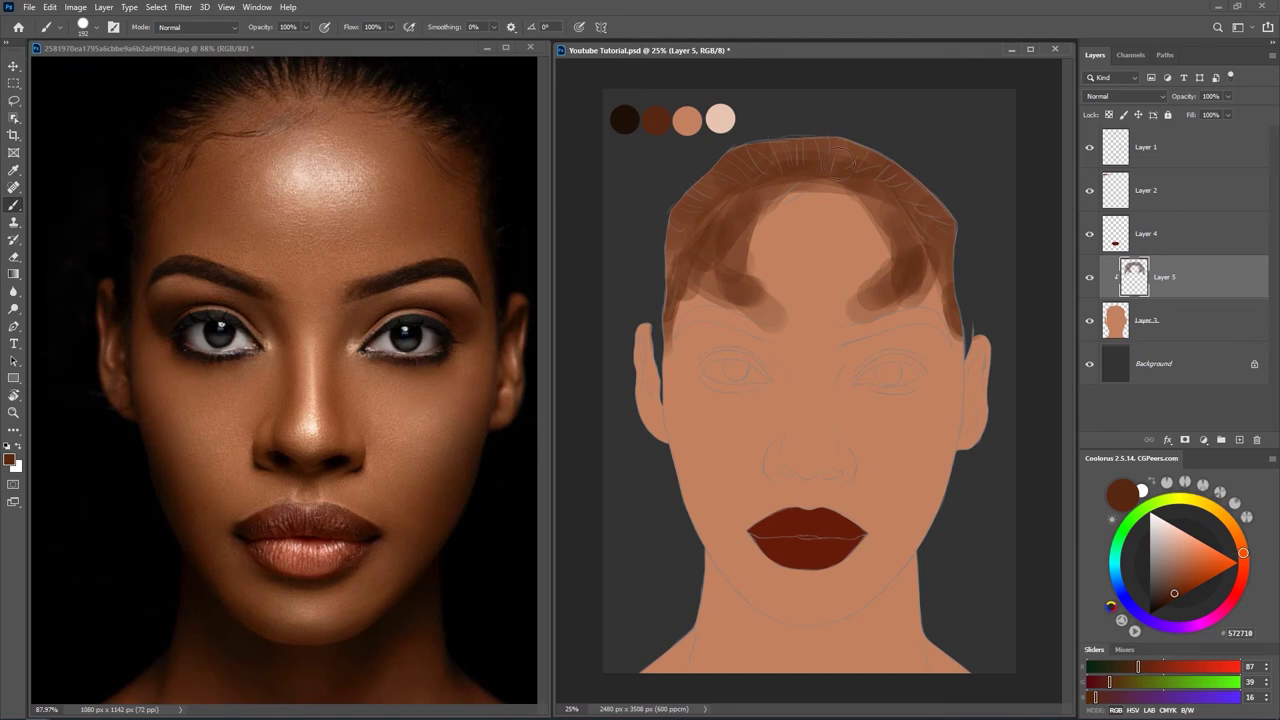
pyautogui.keyDown('alt'); pyautogui.rightClick(794, 366); pyautogui.keyUp('alt')
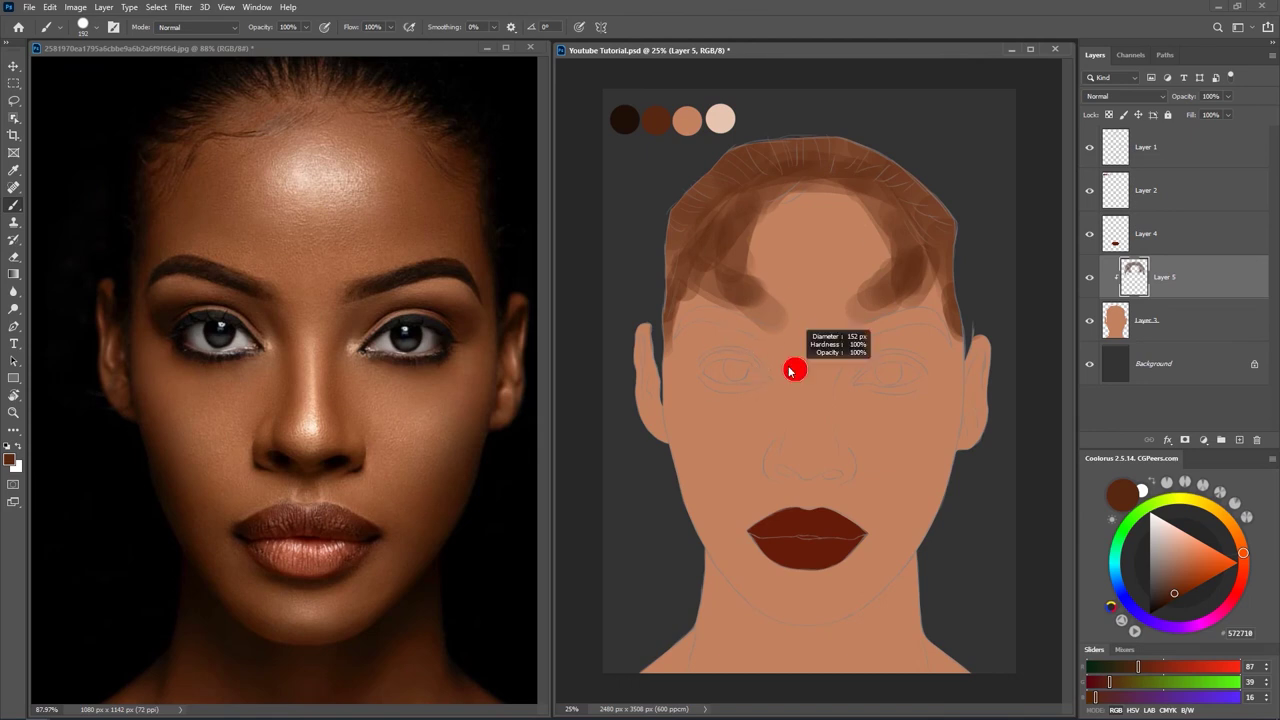
pyautogui.moveTo(788, 372); pyautogui.dragTo(772, 372)
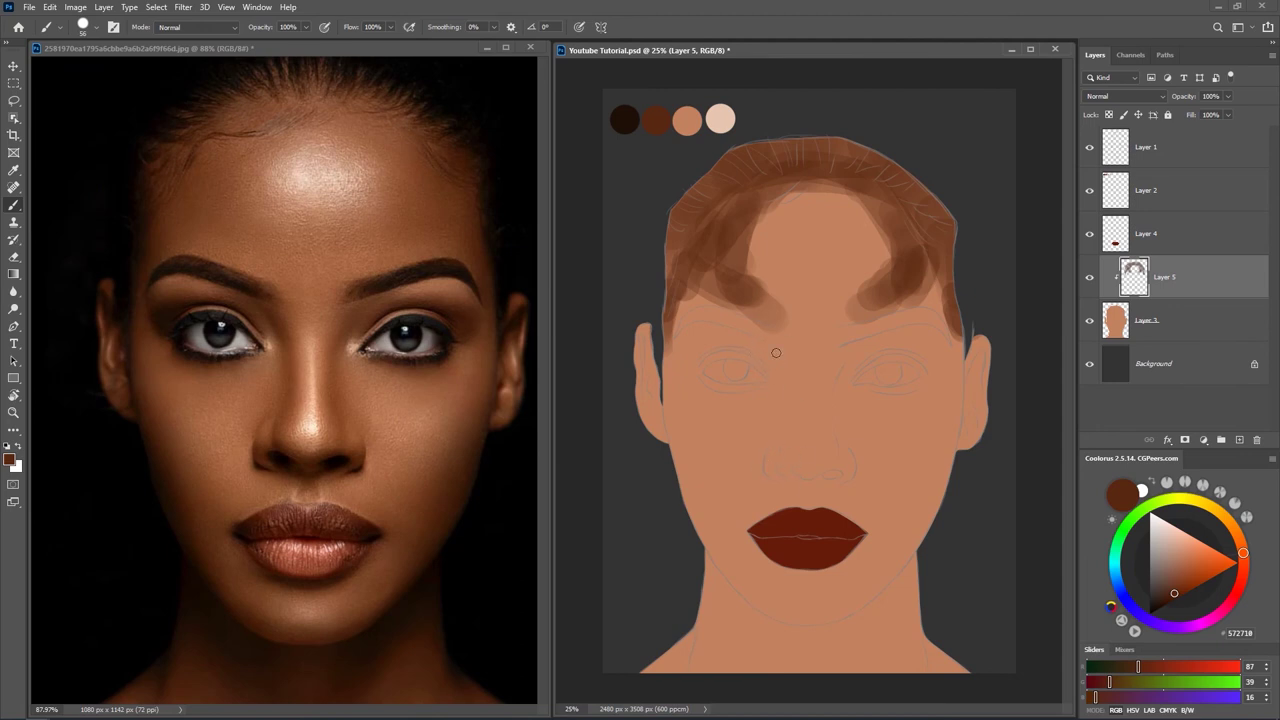
# Paint dark brown shadows down both sides of the nose bridge, using a smaller brush.
pyautogui.moveTo(764, 345)
pyautogui.mouseDown()
pyautogui.moveTo(785, 376)
pyautogui.moveTo(775, 460)
pyautogui.moveTo(785, 403)
pyautogui.moveTo(764, 352)
pyautogui.mouseUp()
pyautogui.keyDown('alt'); pyautogui.rightClick(785, 372); pyautogui.keyUp('alt')
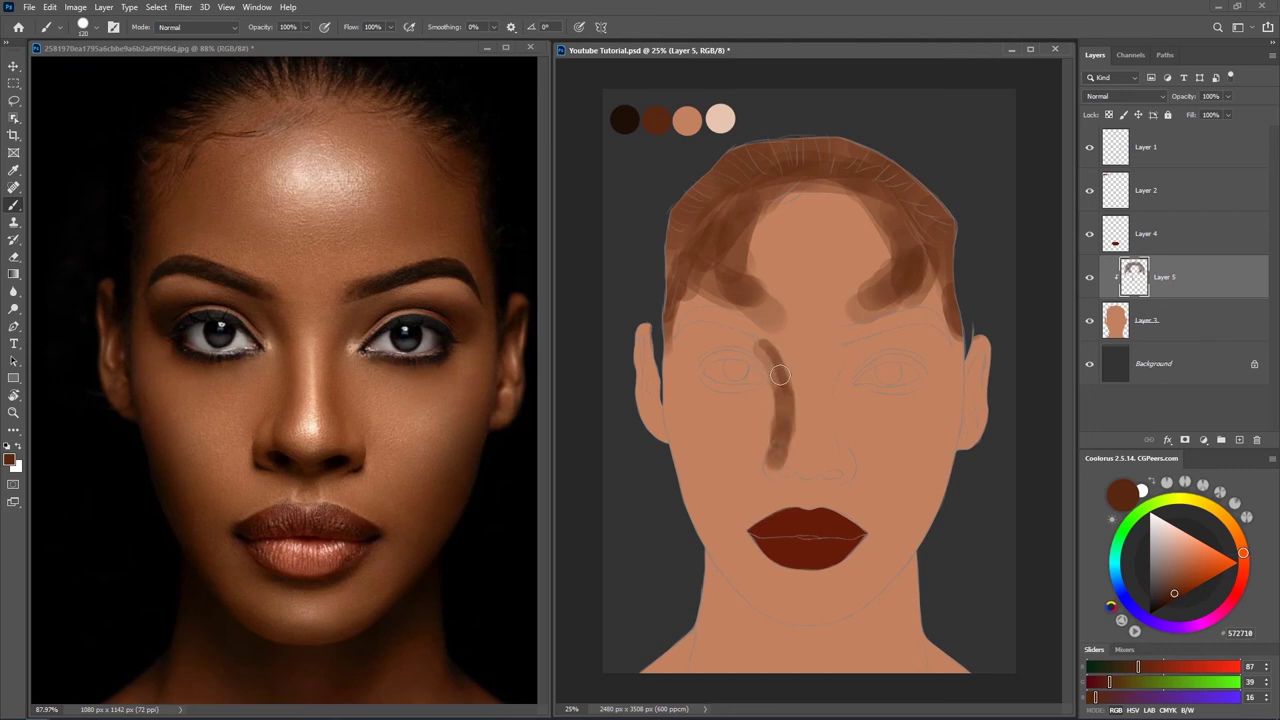
pyautogui.keyDown('alt'); pyautogui.rightClick(848, 378); pyautogui.keyUp('alt')
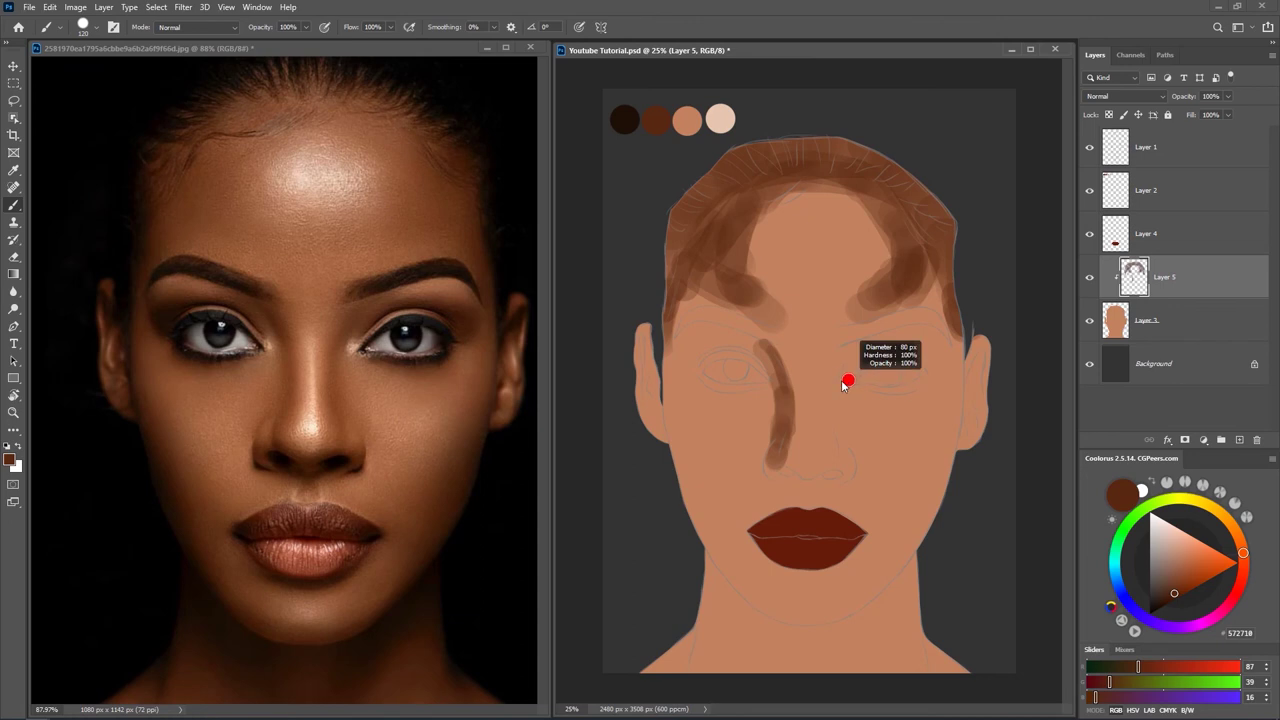
pyautogui.moveTo(846, 456)
pyautogui.mouseDown()
pyautogui.moveTo(838, 384)
pyautogui.moveTo(835, 403)
pyautogui.moveTo(853, 352)
pyautogui.moveTo(843, 445)
pyautogui.mouseUp()
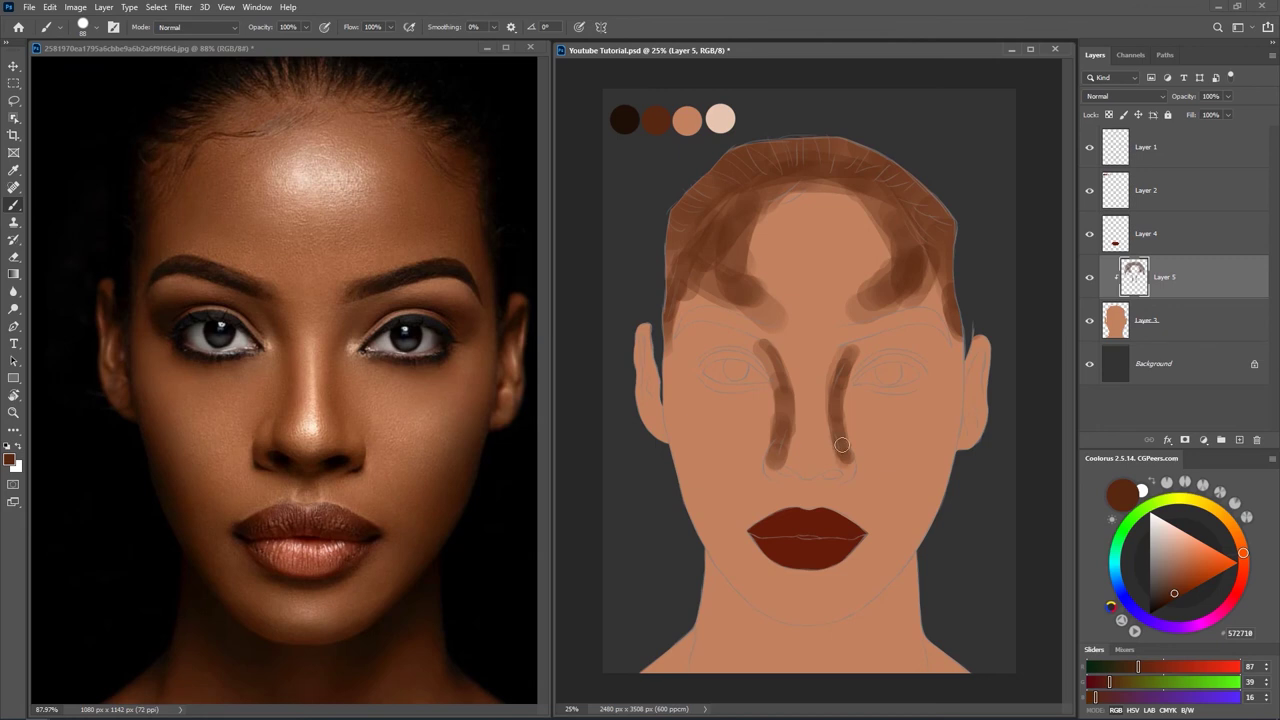
pyautogui.keyDown('alt'); pyautogui.rightClick(778, 458); pyautogui.keyUp('alt')
# Shade across the underside of the nose and around the nostril, then dab a soft chin shadow.
pyautogui.moveTo(788, 468); pyautogui.dragTo(824, 467)
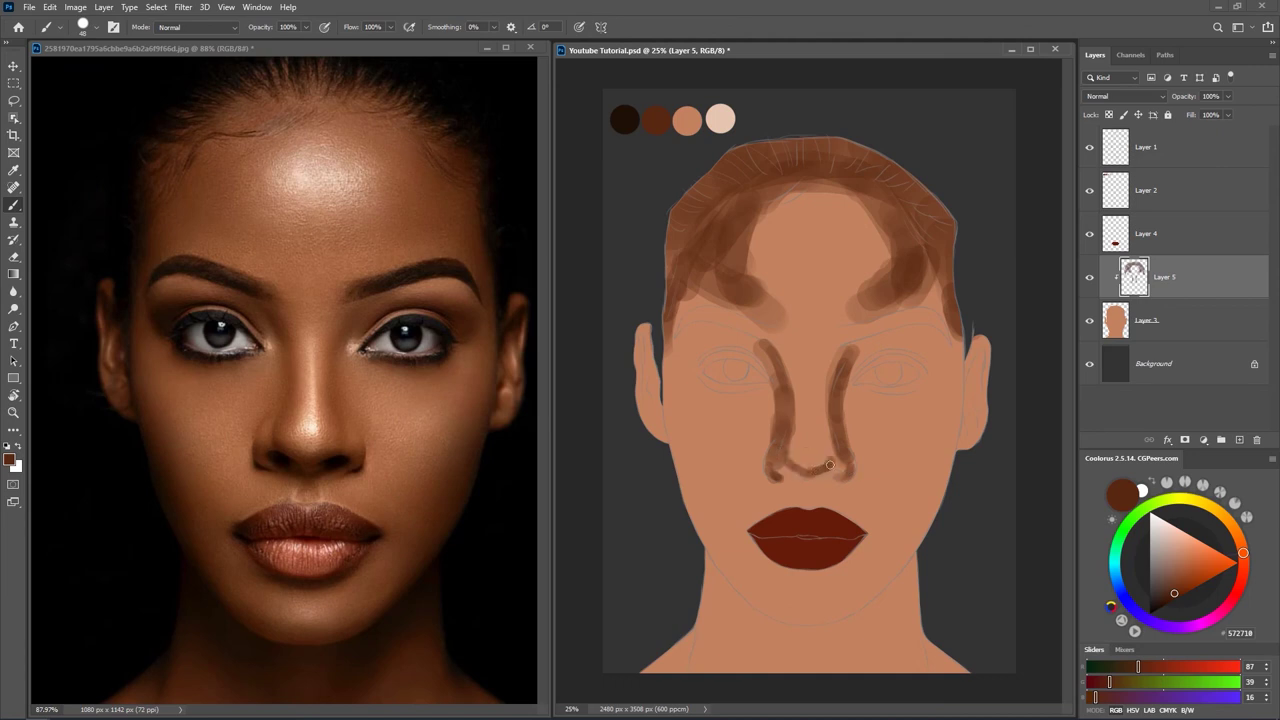
pyautogui.moveTo(787, 455)
pyautogui.mouseDown()
pyautogui.moveTo(808, 466)
pyautogui.moveTo(833, 444)
pyautogui.moveTo(788, 454)
pyautogui.moveTo(807, 457)
pyautogui.mouseUp()
pyautogui.moveTo(884, 388); pyautogui.dragTo(880, 384)
pyautogui.moveTo(961, 362)
pyautogui.mouseDown()
pyautogui.moveTo(959, 345)
pyautogui.moveTo(949, 451)
pyautogui.mouseUp()
pyautogui.moveTo(903, 500); pyautogui.dragTo(935, 500)
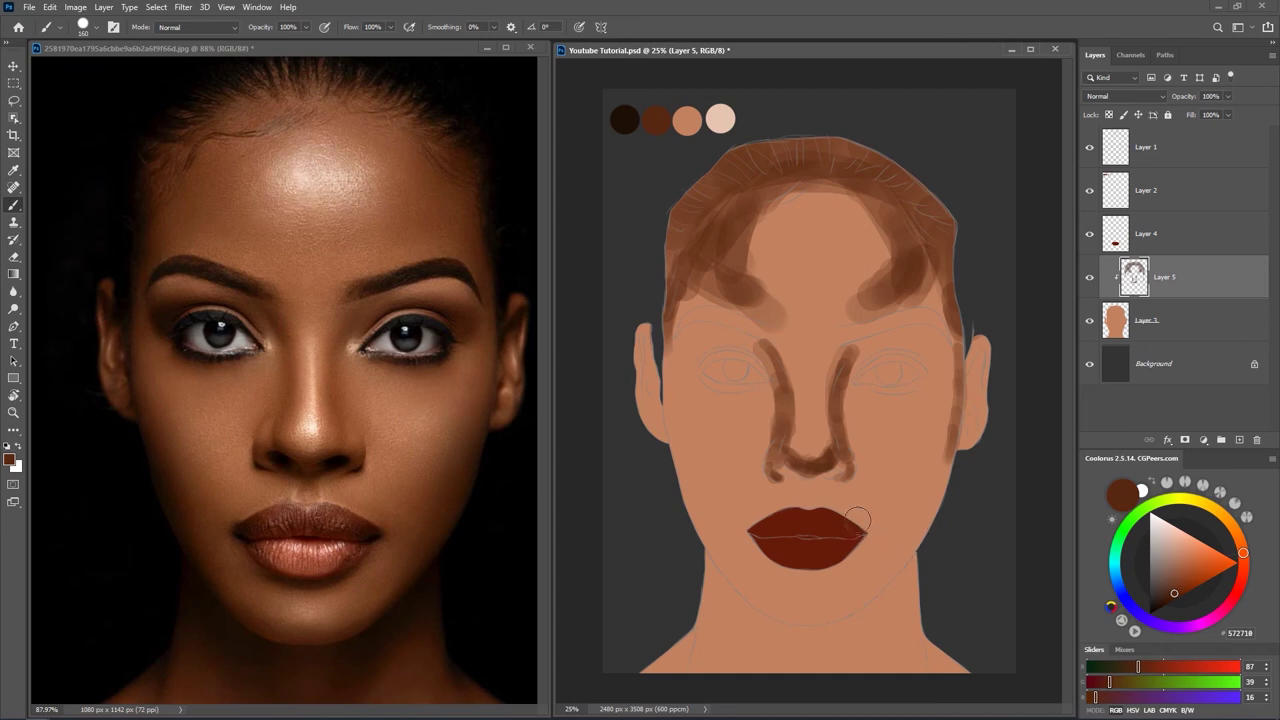
pyautogui.click(889, 563)
# Replace the chin dab with a brown shadow along the right jawline up toward the ear.
pyautogui.hotkey('ctrl', 'z')
pyautogui.moveTo(858, 598); pyautogui.dragTo(918, 516)
pyautogui.moveTo(885, 567)
pyautogui.mouseDown()
pyautogui.moveTo(947, 421)
pyautogui.moveTo(902, 540)
pyautogui.moveTo(937, 471)
pyautogui.moveTo(919, 516)
pyautogui.mouseUp()
pyautogui.moveTo(880, 572); pyautogui.dragTo(892, 560)
pyautogui.keyDown('alt'); pyautogui.rightClick(784, 612); pyautogui.keyUp('alt')
# Shade the left jaw edge from below the ear to the chin with an 80 px brush.
pyautogui.moveTo(672, 437); pyautogui.dragTo(695, 525)
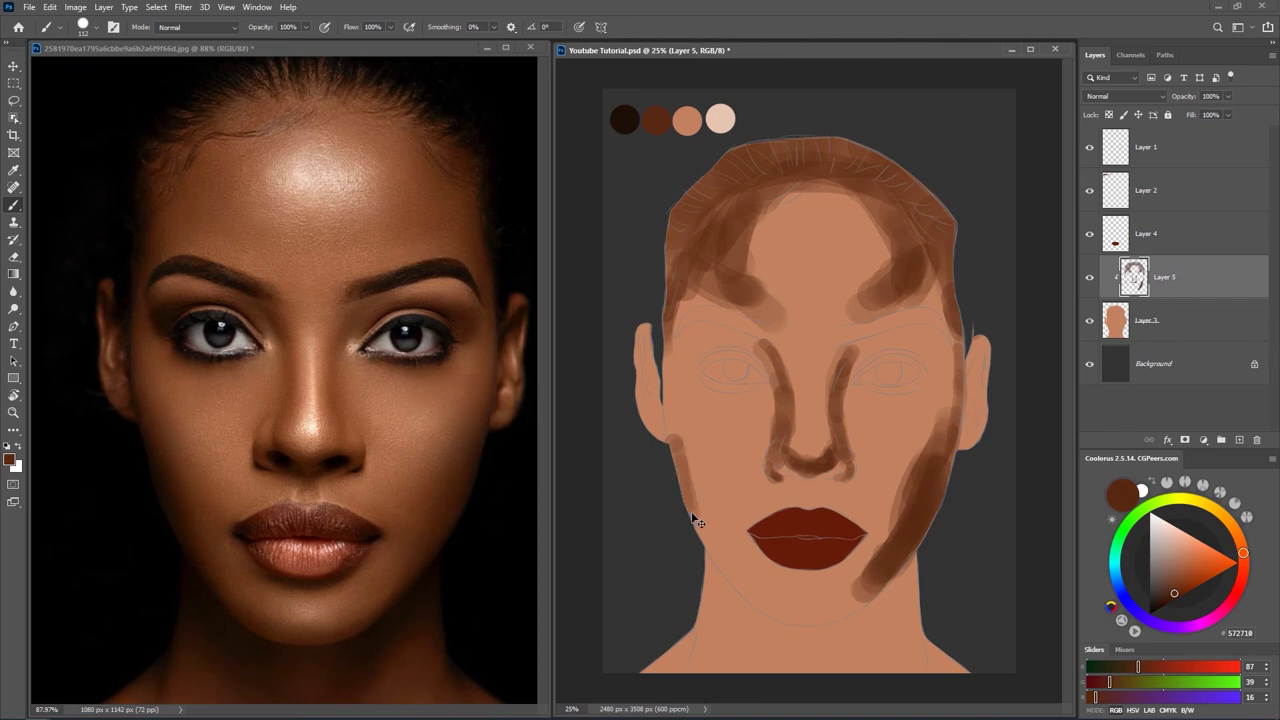
pyautogui.hotkey('ctrl', 'z')
pyautogui.keyDown('alt'); pyautogui.rightClick(667, 371); pyautogui.keyUp('alt')
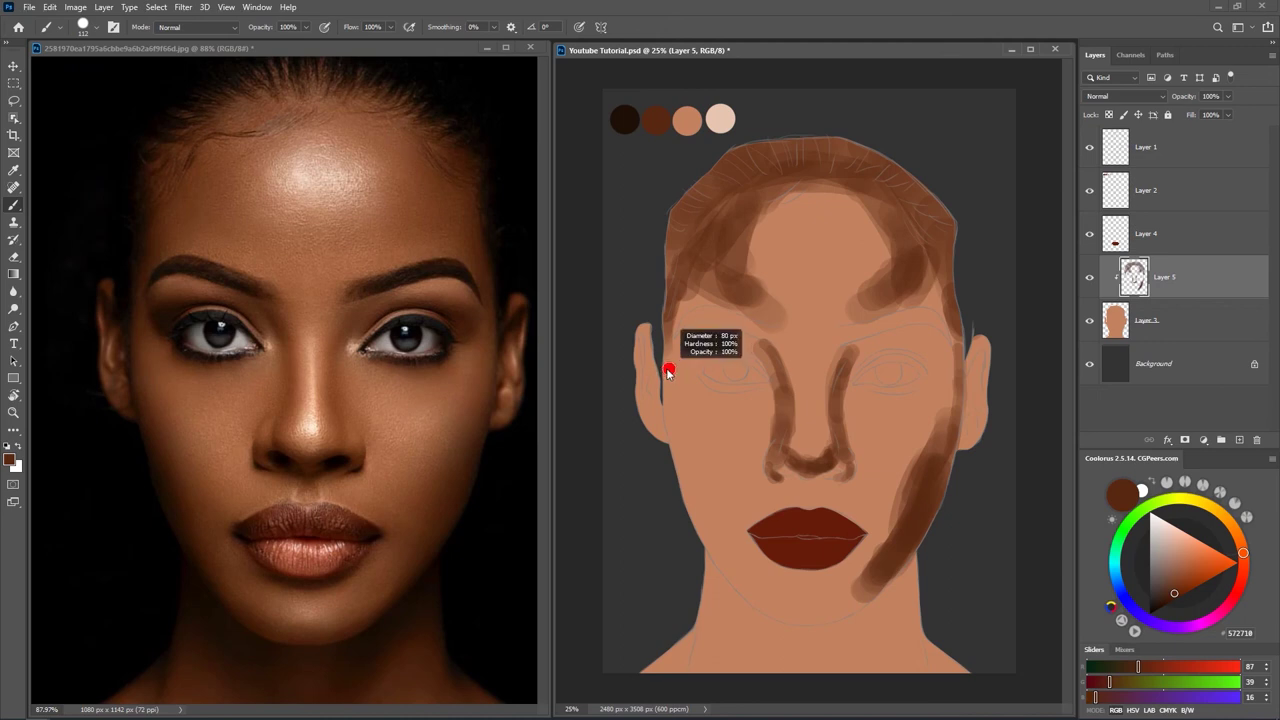
pyautogui.moveTo(668, 355)
pyautogui.mouseDown()
pyautogui.moveTo(667, 425)
pyautogui.moveTo(690, 512)
pyautogui.mouseUp()
pyautogui.moveTo(680, 468)
pyautogui.mouseDown()
pyautogui.moveTo(696, 519)
pyautogui.moveTo(677, 448)
pyautogui.moveTo(698, 524)
pyautogui.moveTo(697, 492)
pyautogui.mouseUp()
pyautogui.keyDown('alt'); pyautogui.rightClick(697, 492); pyautogui.keyUp('alt')
pyautogui.moveTo(670, 450); pyautogui.dragTo(714, 548)
pyautogui.moveTo(692, 476); pyautogui.dragTo(722, 552)
pyautogui.moveTo(696, 506); pyautogui.dragTo(742, 588)
pyautogui.moveTo(716, 542)
pyautogui.mouseDown()
pyautogui.moveTo(799, 620)
pyautogui.moveTo(775, 610)
pyautogui.moveTo(829, 608)
pyautogui.moveTo(815, 613)
pyautogui.moveTo(869, 585)
pyautogui.mouseUp()
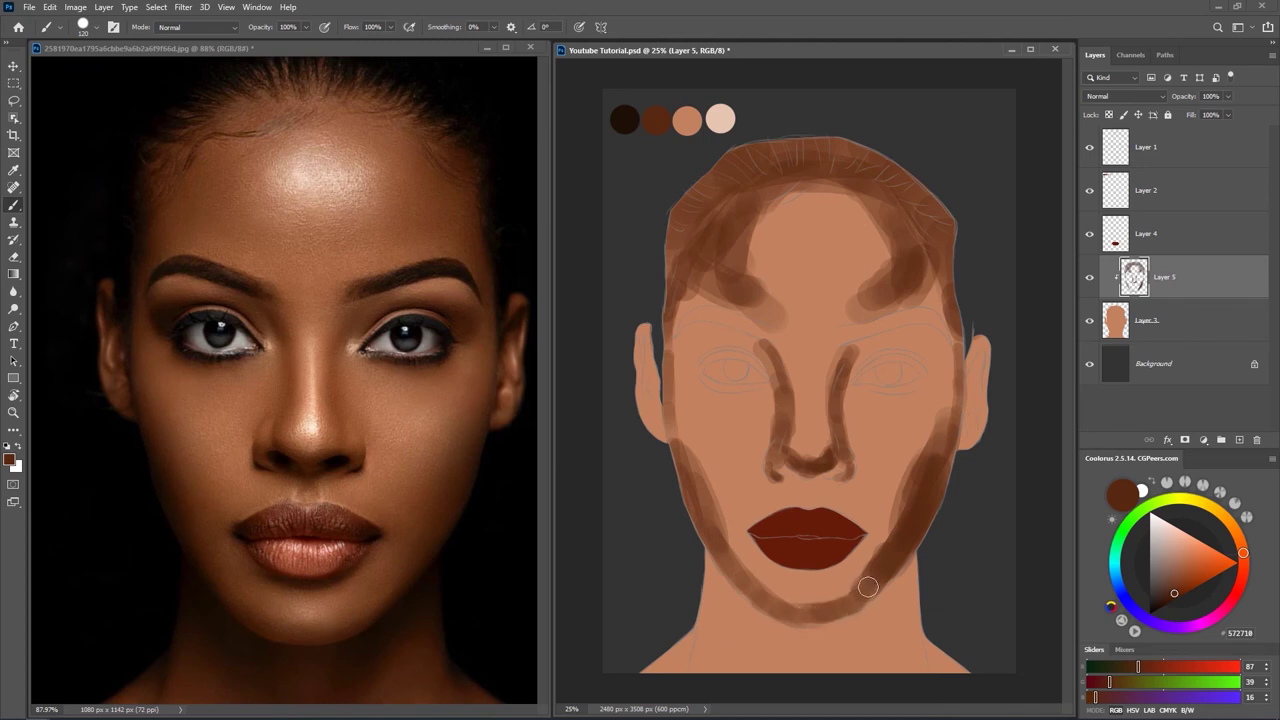
# Darken the bottom edge of the lower lip with a smaller brush.
pyautogui.keyDown('alt'); pyautogui.rightClick(795, 541); pyautogui.keyUp('alt')
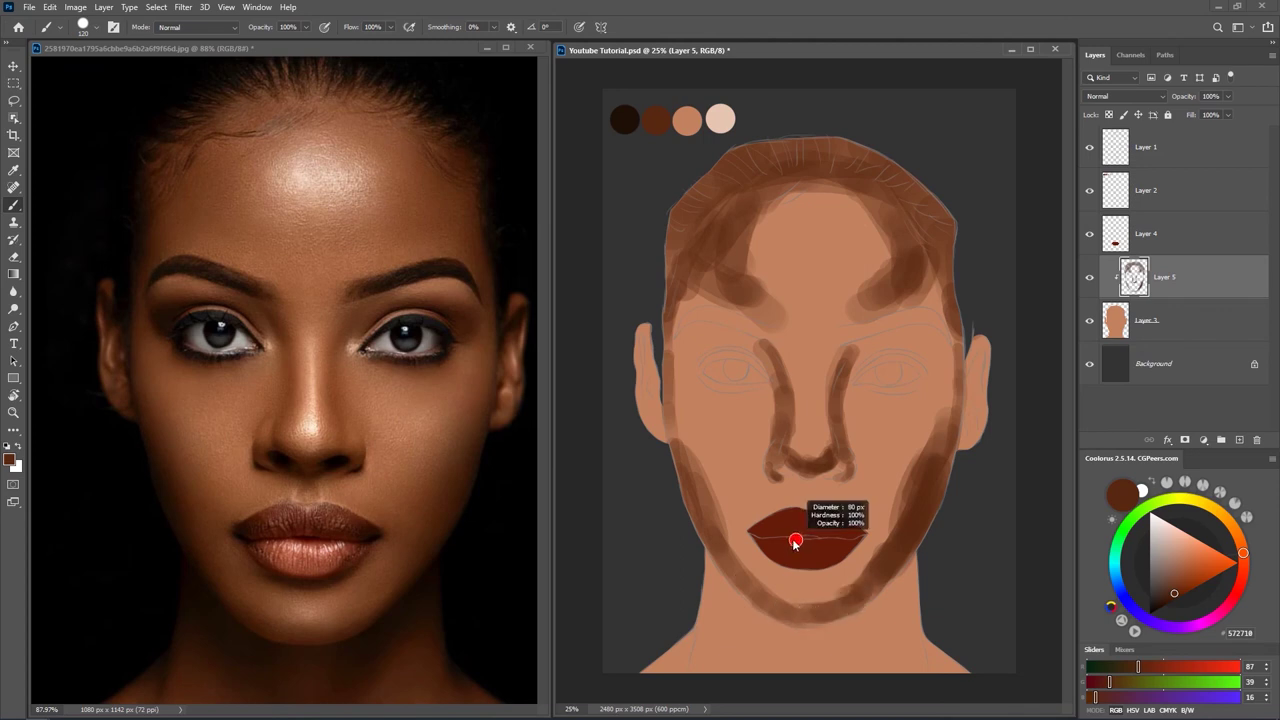
pyautogui.moveTo(762, 546)
pyautogui.mouseDown()
pyautogui.moveTo(830, 572)
pyautogui.moveTo(798, 569)
pyautogui.moveTo(830, 565)
pyautogui.moveTo(856, 541)
pyautogui.moveTo(820, 565)
pyautogui.mouseUp()
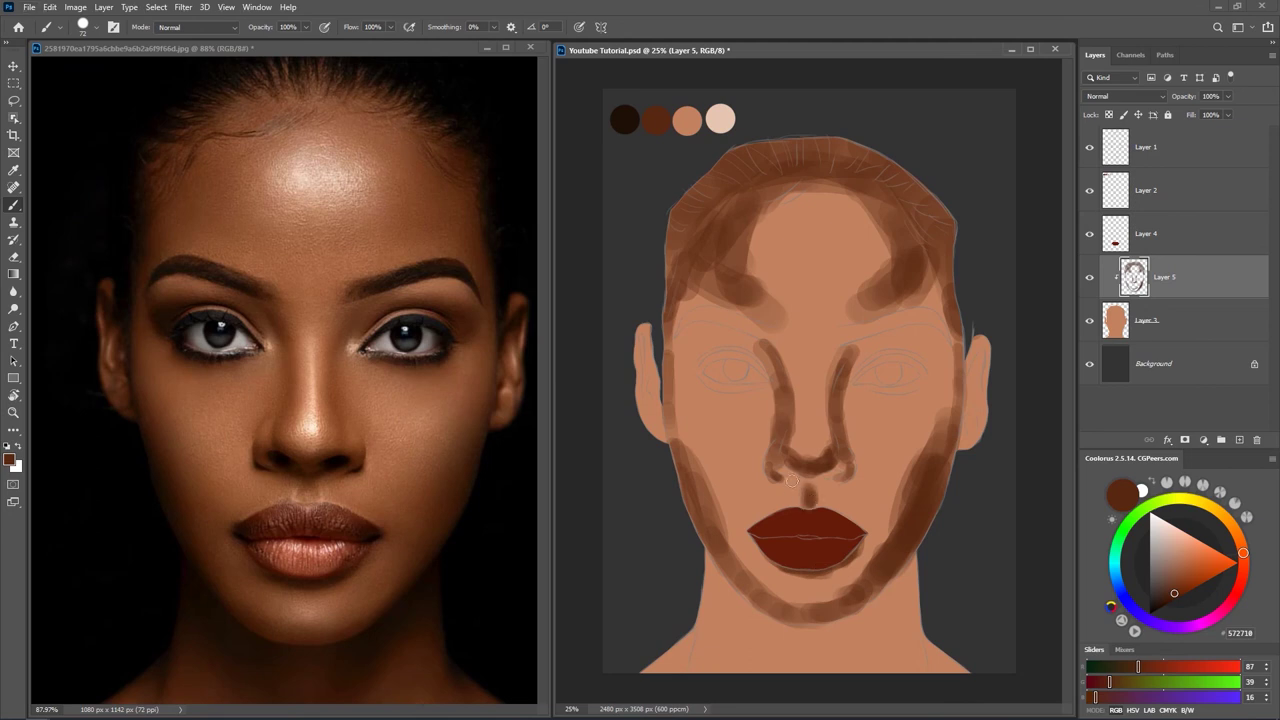
pyautogui.keyDown('alt'); pyautogui.rightClick(734, 394); pyautogui.keyUp('alt')
# Shade the inner corner of the left eye socket and over the right eyelid, then set a 64 px brush.
pyautogui.keyDown('alt'); pyautogui.rightClick(703, 352); pyautogui.keyUp('alt')
pyautogui.click(691, 360)
pyautogui.moveTo(693, 339)
pyautogui.mouseDown()
pyautogui.moveTo(725, 351)
pyautogui.moveTo(746, 362)
pyautogui.moveTo(703, 356)
pyautogui.moveTo(734, 354)
pyautogui.moveTo(755, 373)
pyautogui.moveTo(696, 371)
pyautogui.moveTo(727, 356)
pyautogui.moveTo(751, 368)
pyautogui.moveTo(711, 348)
pyautogui.moveTo(723, 354)
pyautogui.moveTo(686, 357)
pyautogui.moveTo(739, 372)
pyautogui.mouseUp()
pyautogui.moveTo(857, 357)
pyautogui.mouseDown()
pyautogui.moveTo(930, 362)
pyautogui.moveTo(932, 374)
pyautogui.moveTo(940, 348)
pyautogui.moveTo(870, 362)
pyautogui.moveTo(932, 360)
pyautogui.moveTo(925, 380)
pyautogui.moveTo(927, 368)
pyautogui.mouseUp()
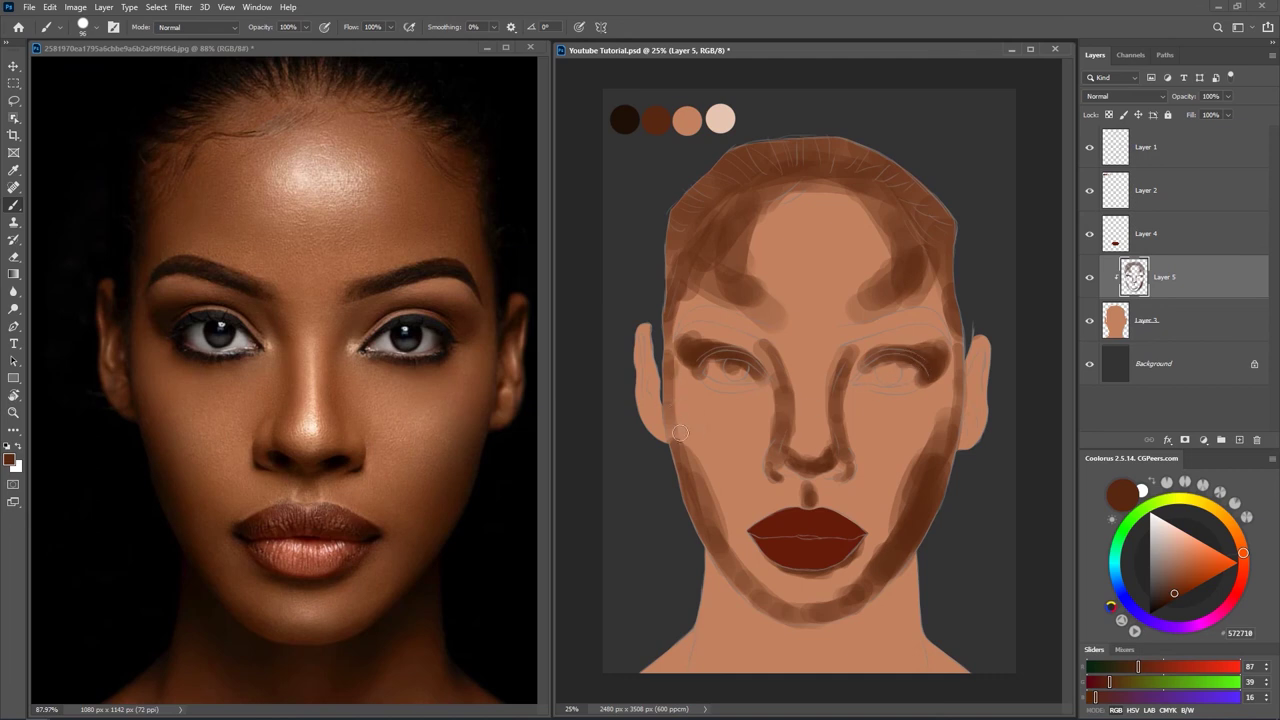
pyautogui.keyDown('alt'); pyautogui.rightClick(651, 398); pyautogui.keyUp('alt')
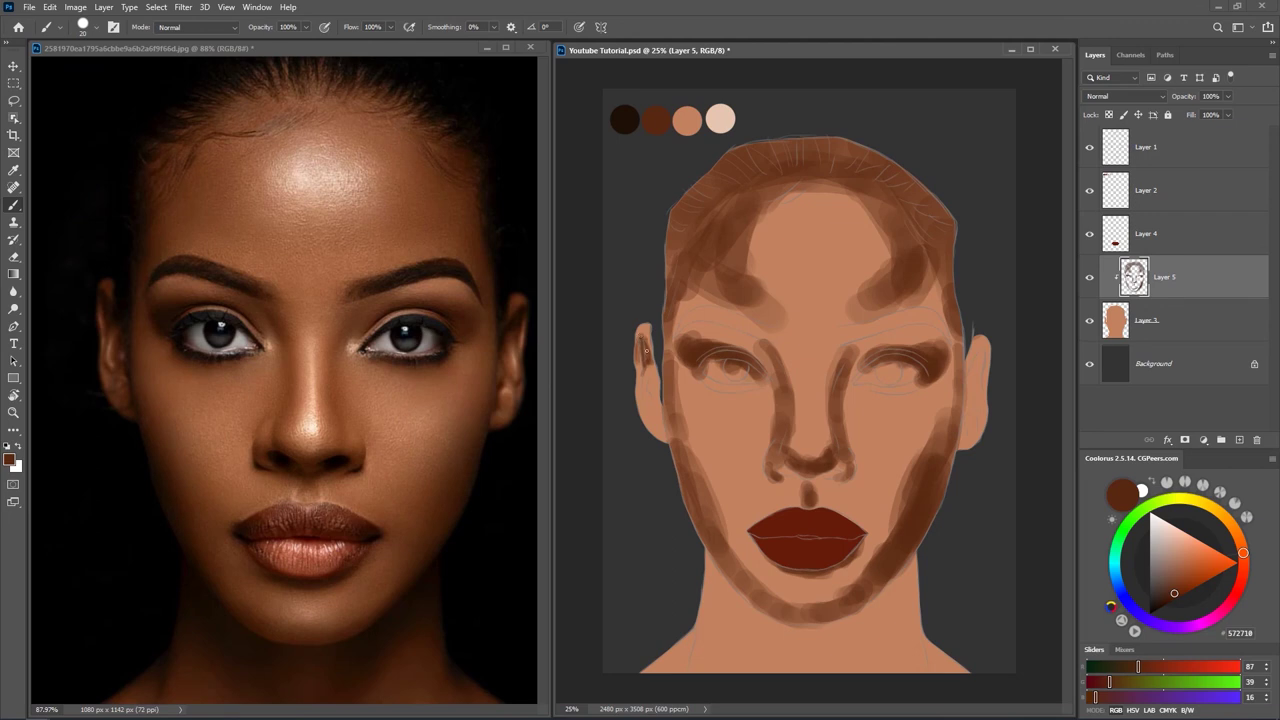
pyautogui.rightClick(643, 329)
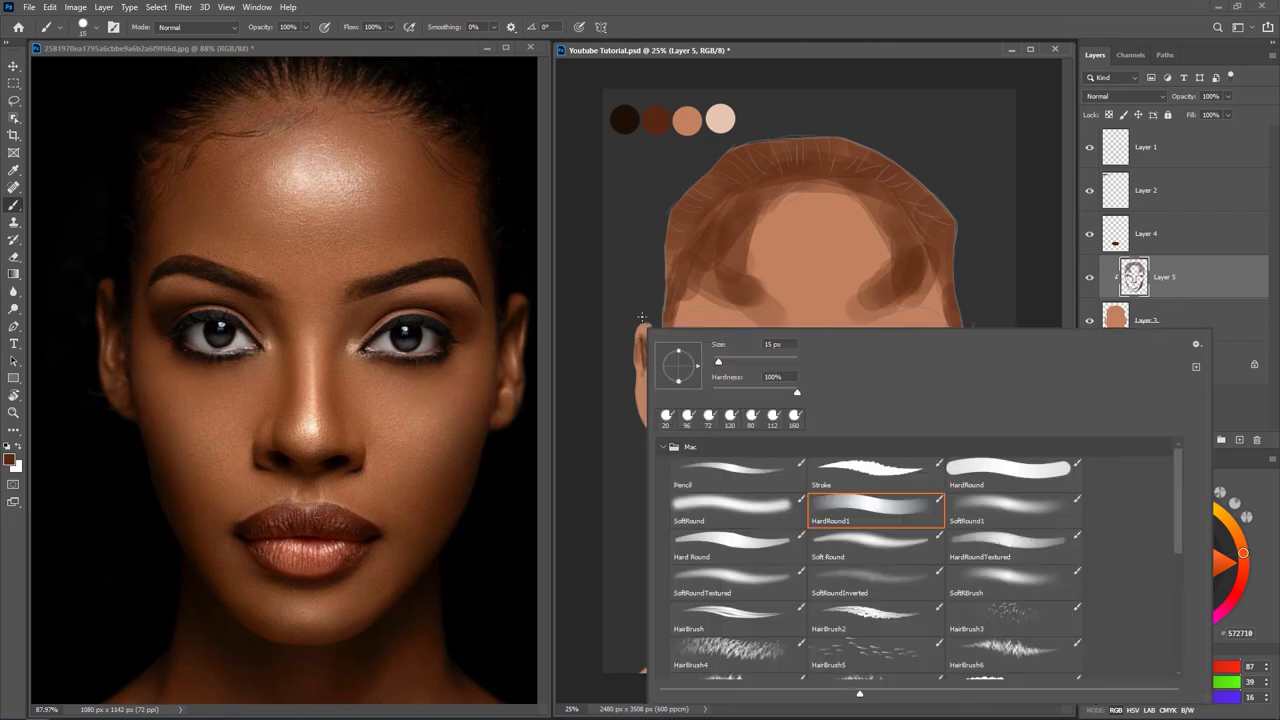
# Shade the top of the left ear with a 50 px brush.
pyautogui.click(750, 19)
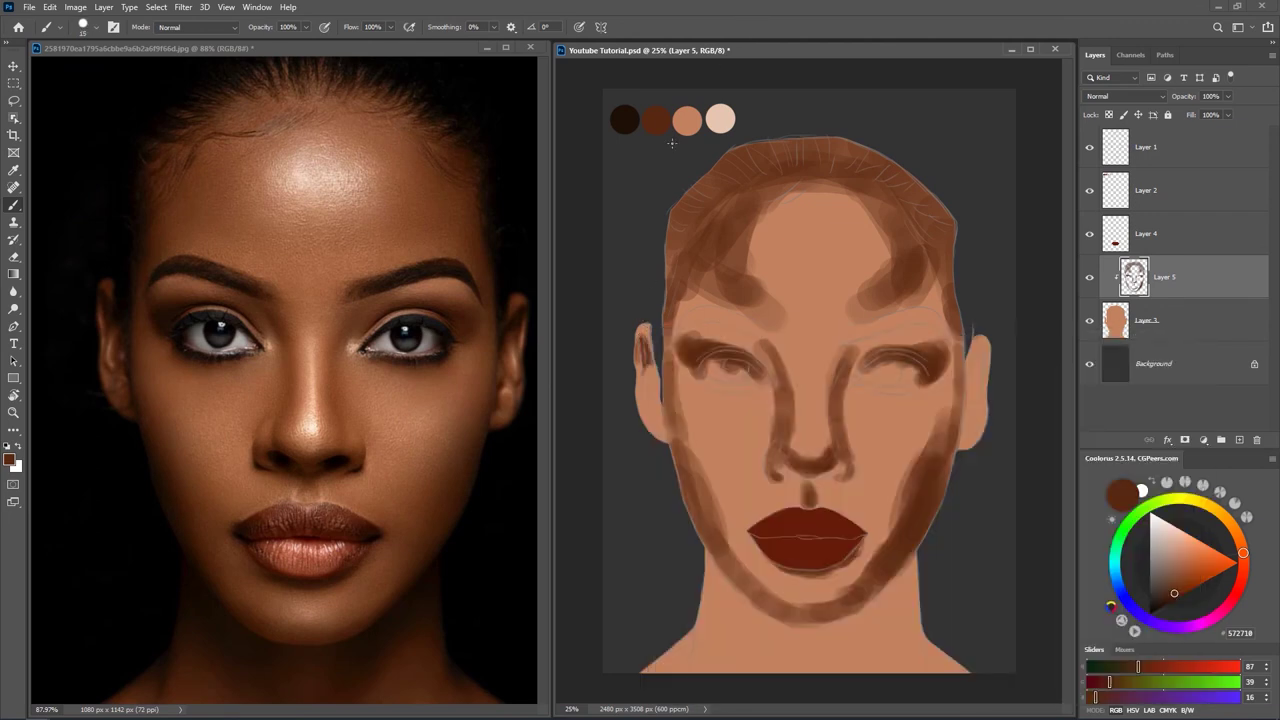
pyautogui.keyDown('alt'); pyautogui.rightClick(645, 328); pyautogui.keyUp('alt')
pyautogui.moveTo(647, 328); pyautogui.dragTo(649, 347)
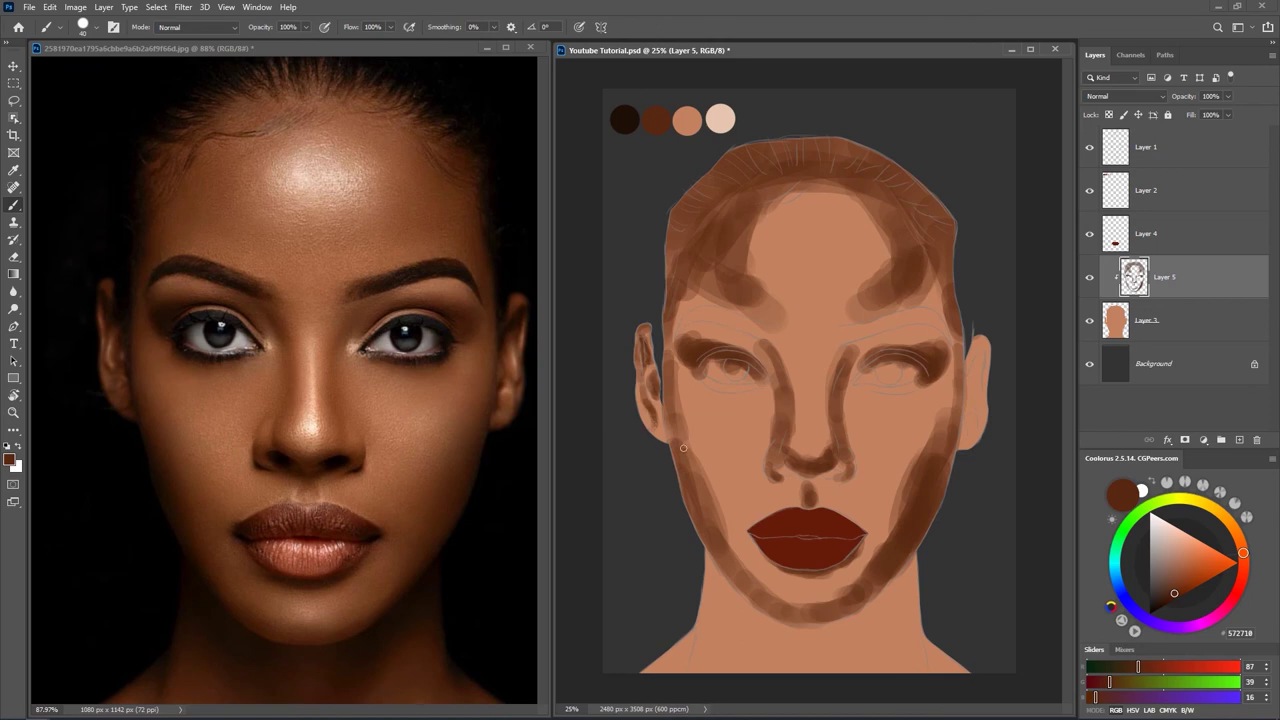
# Widen the cheek shadows with a ~175 px brush, down the left cheek and up the right cheekbone.
pyautogui.press(']')
pyautogui.press(']')
pyautogui.press(']')
pyautogui.press(']')
pyautogui.press(']')
pyautogui.moveTo(686, 418)
pyautogui.mouseDown()
pyautogui.moveTo(736, 562)
pyautogui.moveTo(734, 548)
pyautogui.mouseUp()
pyautogui.moveTo(908, 500)
pyautogui.mouseDown()
pyautogui.moveTo(934, 438)
pyautogui.moveTo(910, 505)
pyautogui.mouseUp()
# Deepen the shading under both eyes with a ~90 px brush.
pyautogui.press('[')
pyautogui.press('[')
pyautogui.press('[')
pyautogui.press('[')
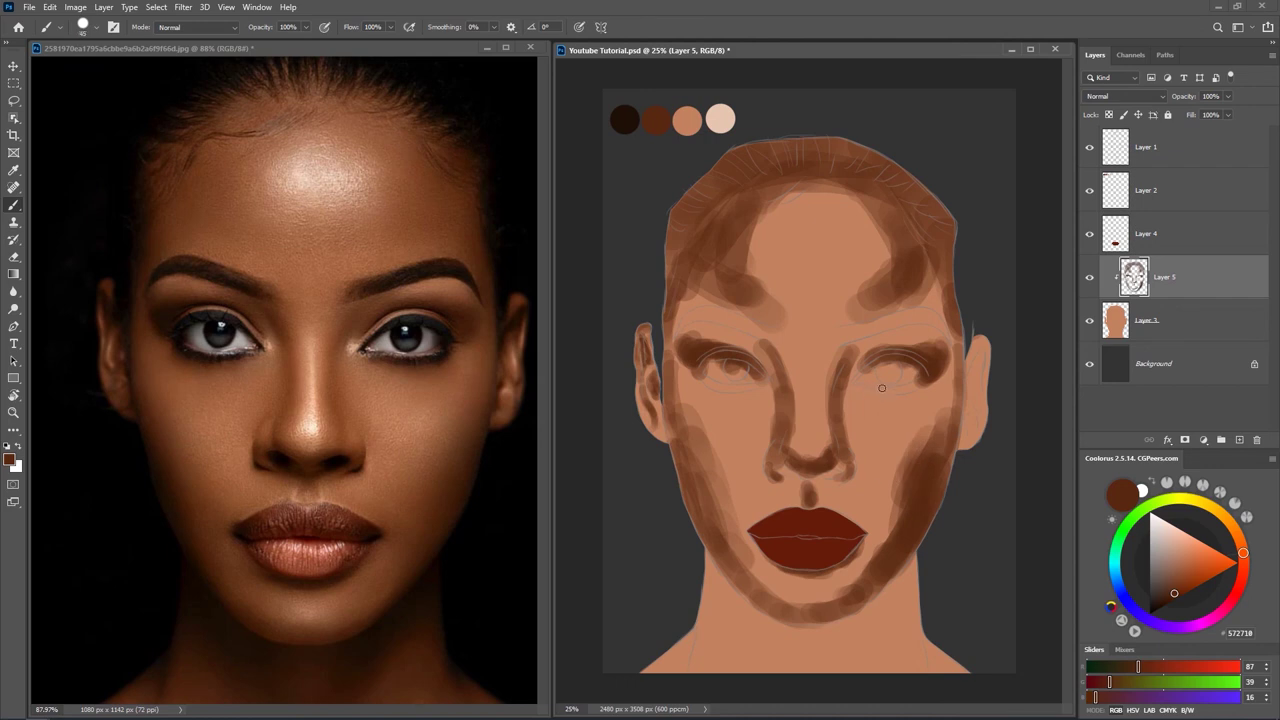
pyautogui.moveTo(861, 386); pyautogui.dragTo(904, 389)
pyautogui.moveTo(700, 377)
pyautogui.mouseDown()
pyautogui.moveTo(744, 387)
pyautogui.moveTo(708, 381)
pyautogui.moveTo(728, 393)
pyautogui.mouseUp()
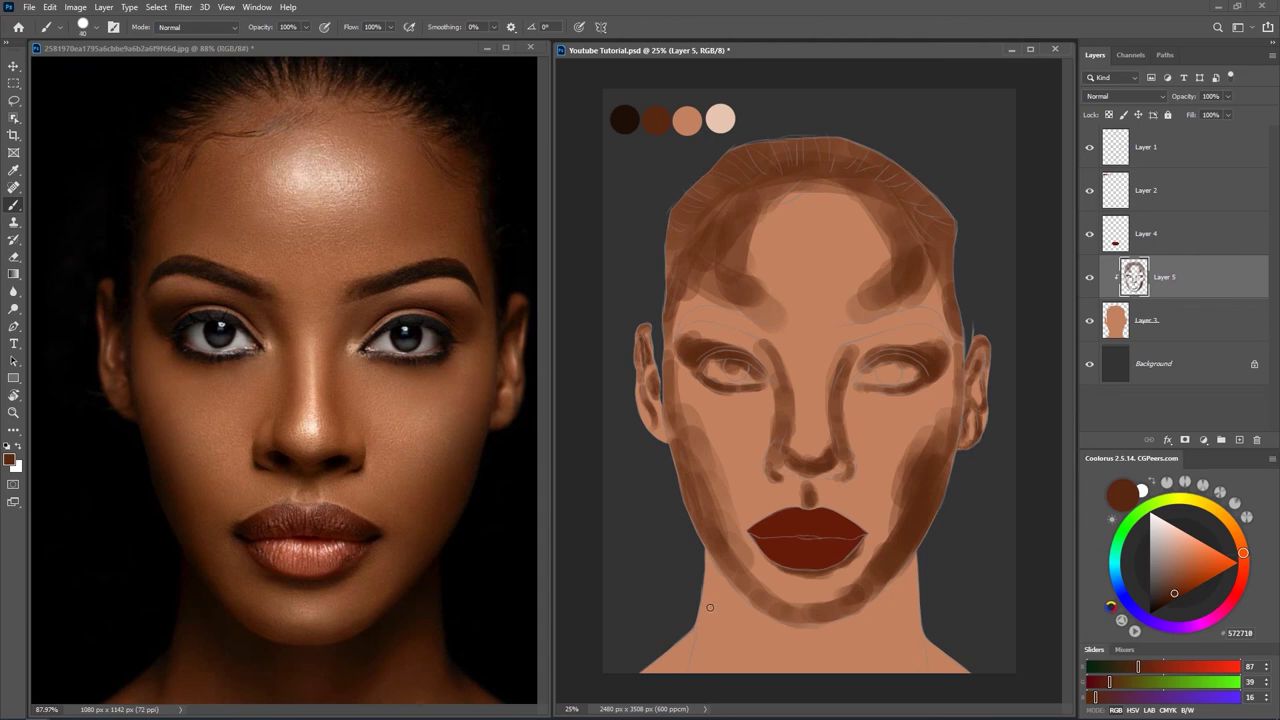
# Darken the jaw shading and the brown shadows down both sides of the neck.
pyautogui.press(']')
pyautogui.moveTo(725, 598)
pyautogui.mouseDown()
pyautogui.moveTo(756, 645)
pyautogui.moveTo(753, 615)
pyautogui.moveTo(709, 564)
pyautogui.moveTo(725, 603)
pyautogui.moveTo(701, 559)
pyautogui.moveTo(777, 667)
pyautogui.moveTo(753, 626)
pyautogui.moveTo(772, 664)
pyautogui.mouseUp()
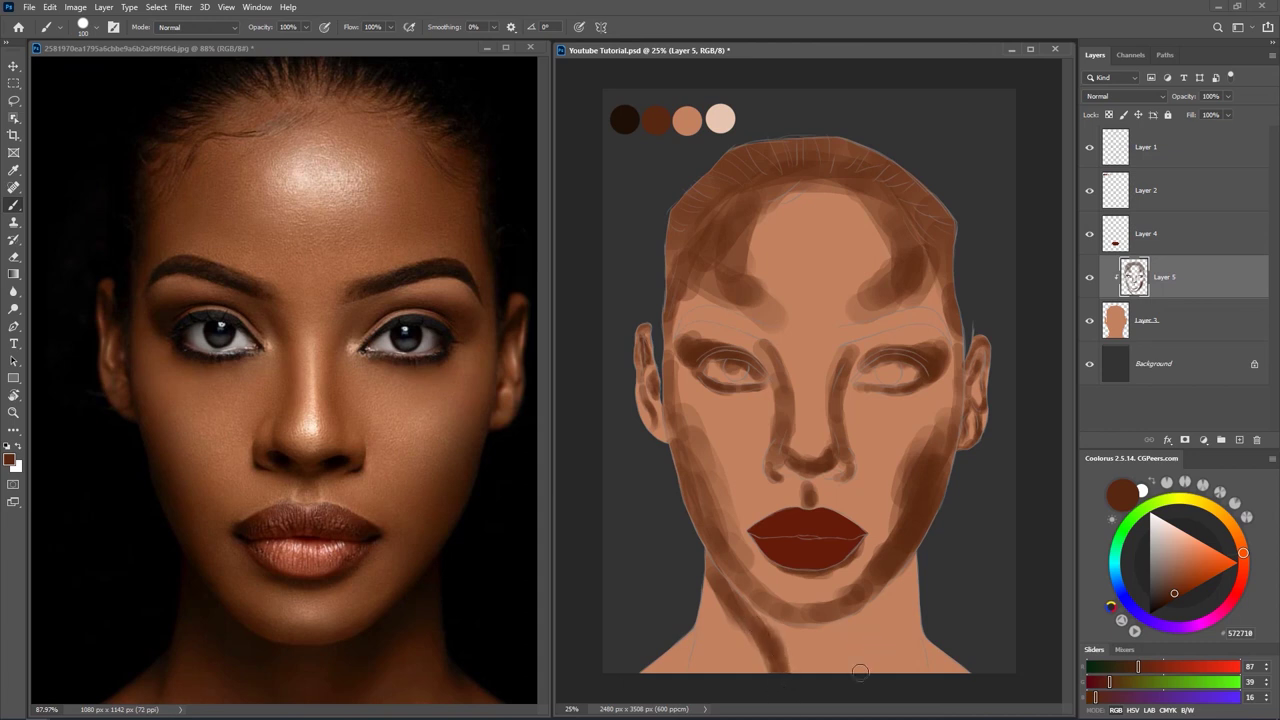
pyautogui.moveTo(858, 667); pyautogui.dragTo(916, 561)
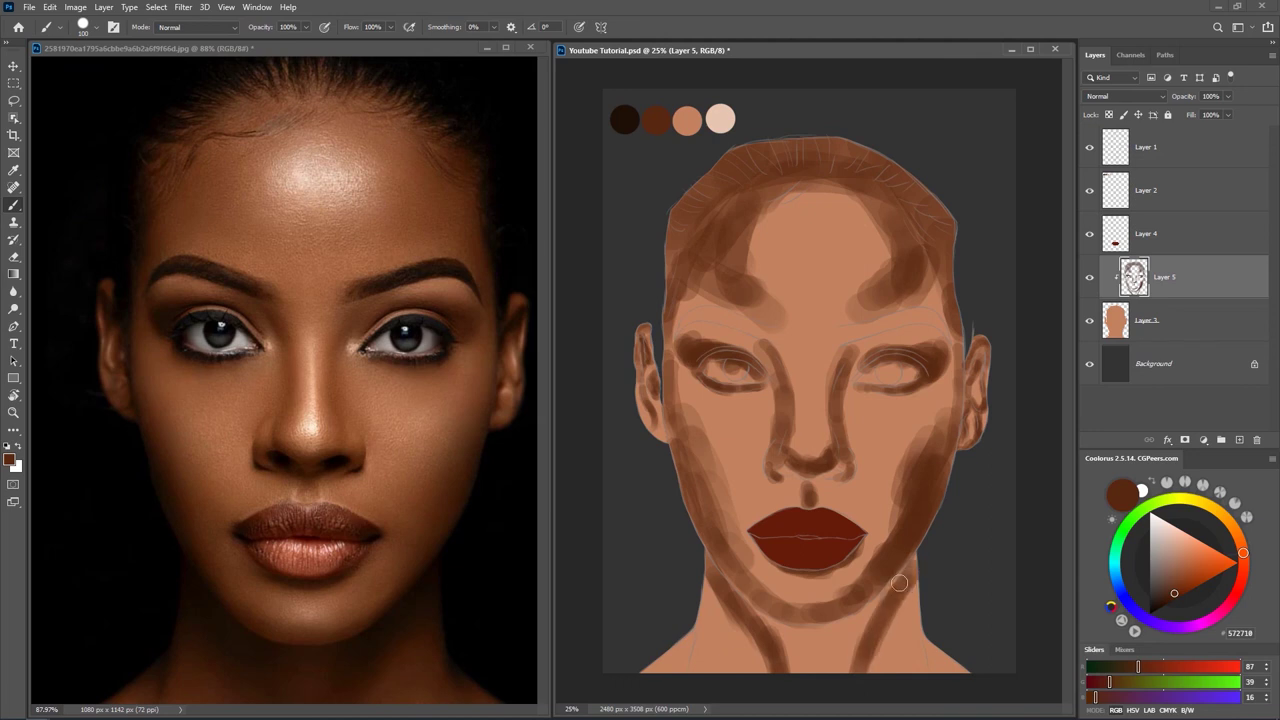
pyautogui.moveTo(888, 593)
pyautogui.mouseDown()
pyautogui.moveTo(842, 652)
pyautogui.moveTo(848, 626)
pyautogui.moveTo(848, 680)
pyautogui.mouseUp()
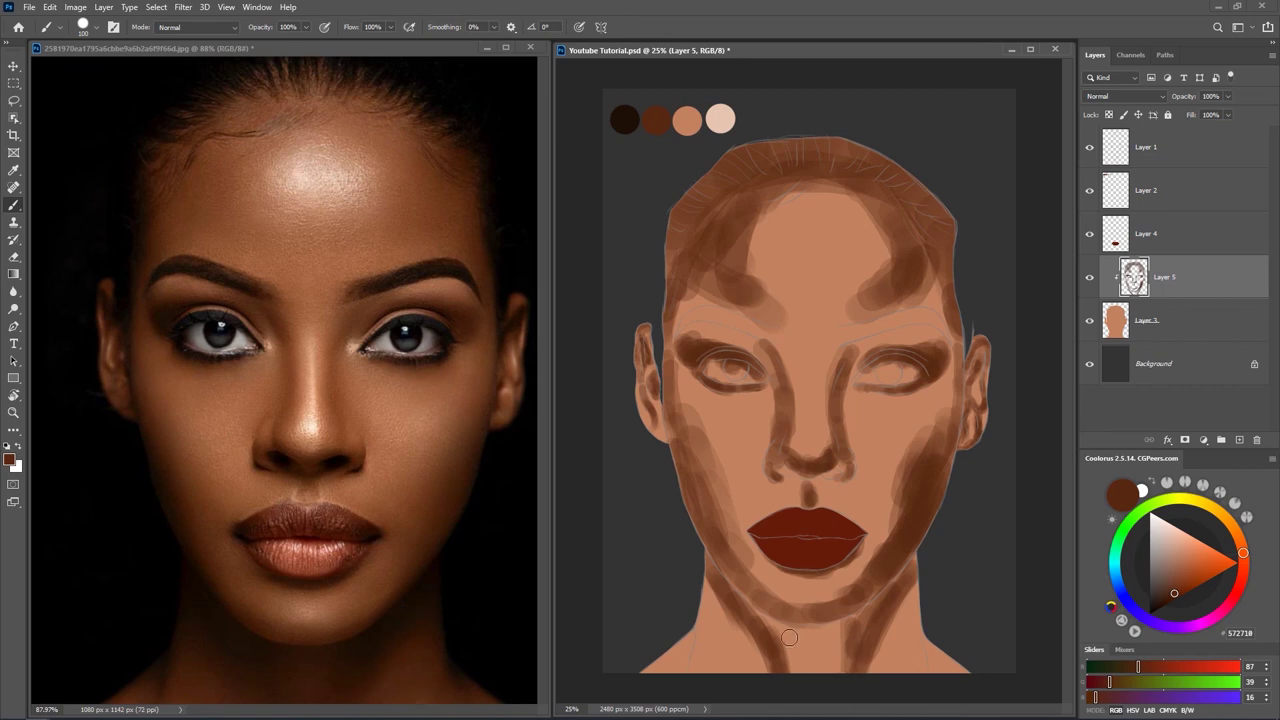
pyautogui.moveTo(759, 625)
pyautogui.mouseDown()
pyautogui.moveTo(778, 642)
pyautogui.moveTo(771, 674)
pyautogui.mouseUp()
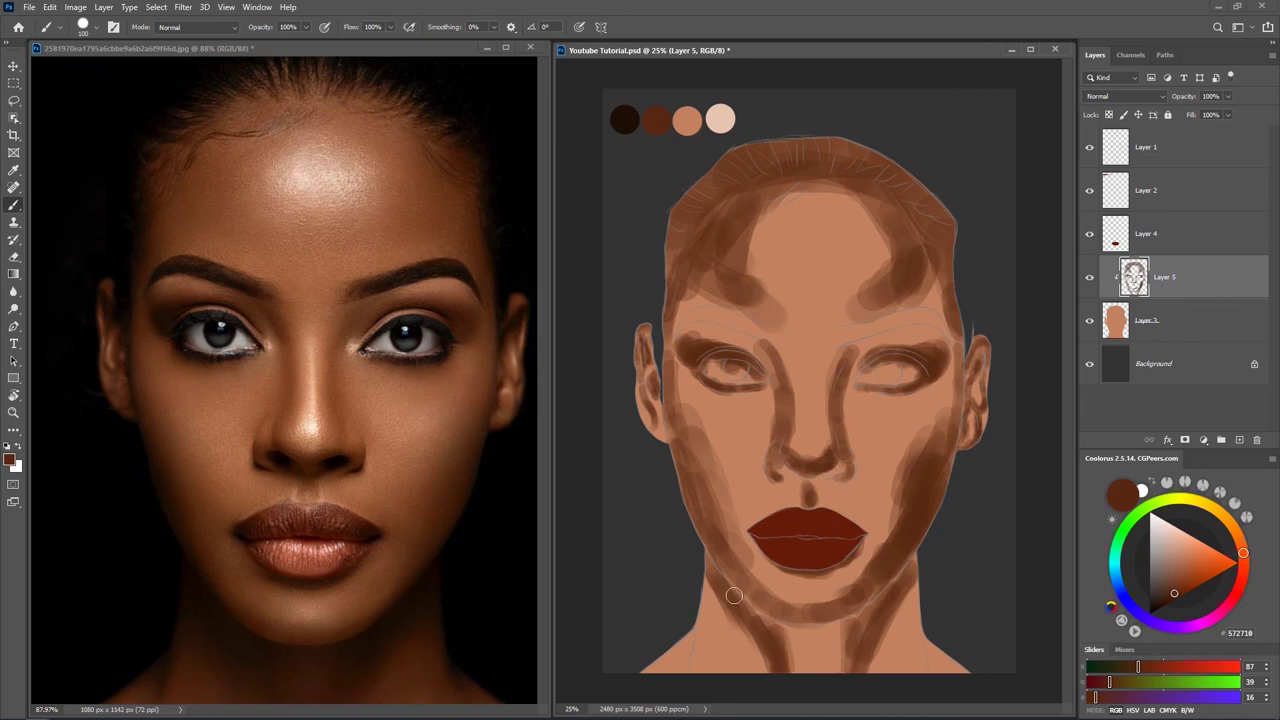
pyautogui.moveTo(762, 625); pyautogui.dragTo(779, 682)
pyautogui.moveTo(946, 679); pyautogui.dragTo(927, 644)
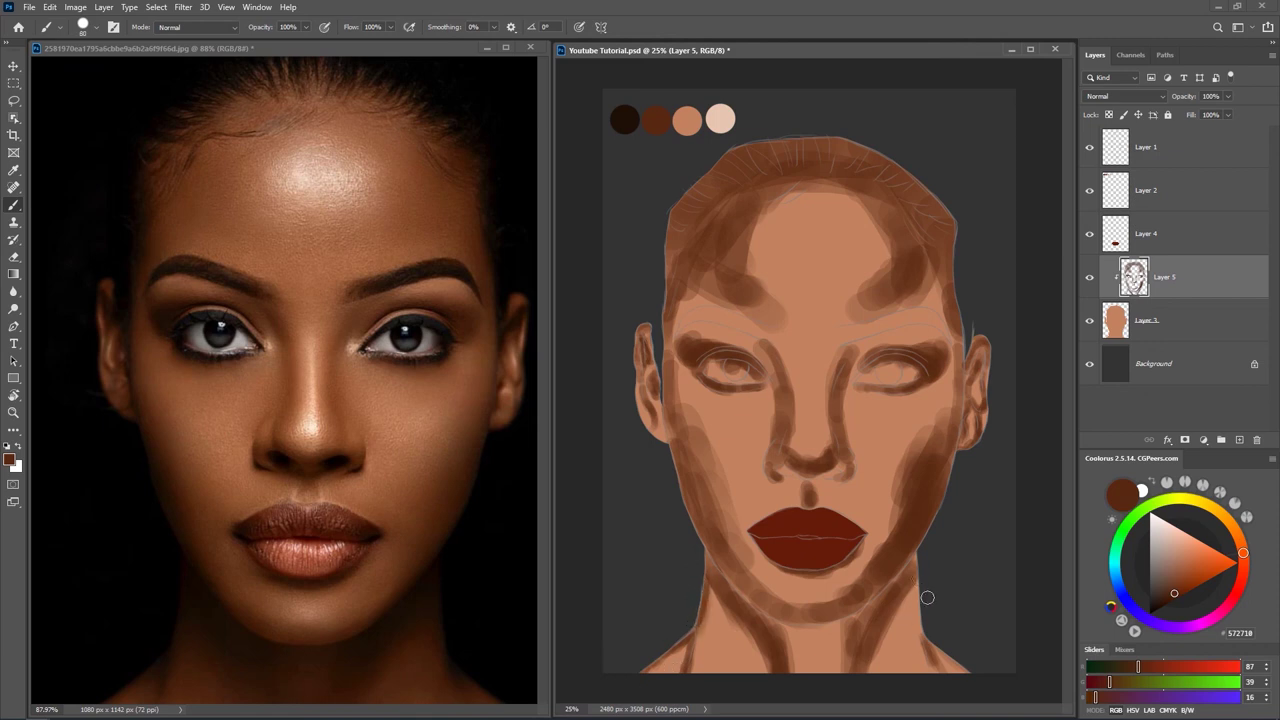
pyautogui.moveTo(920, 557)
pyautogui.mouseDown()
pyautogui.moveTo(918, 605)
pyautogui.moveTo(948, 650)
pyautogui.mouseUp()
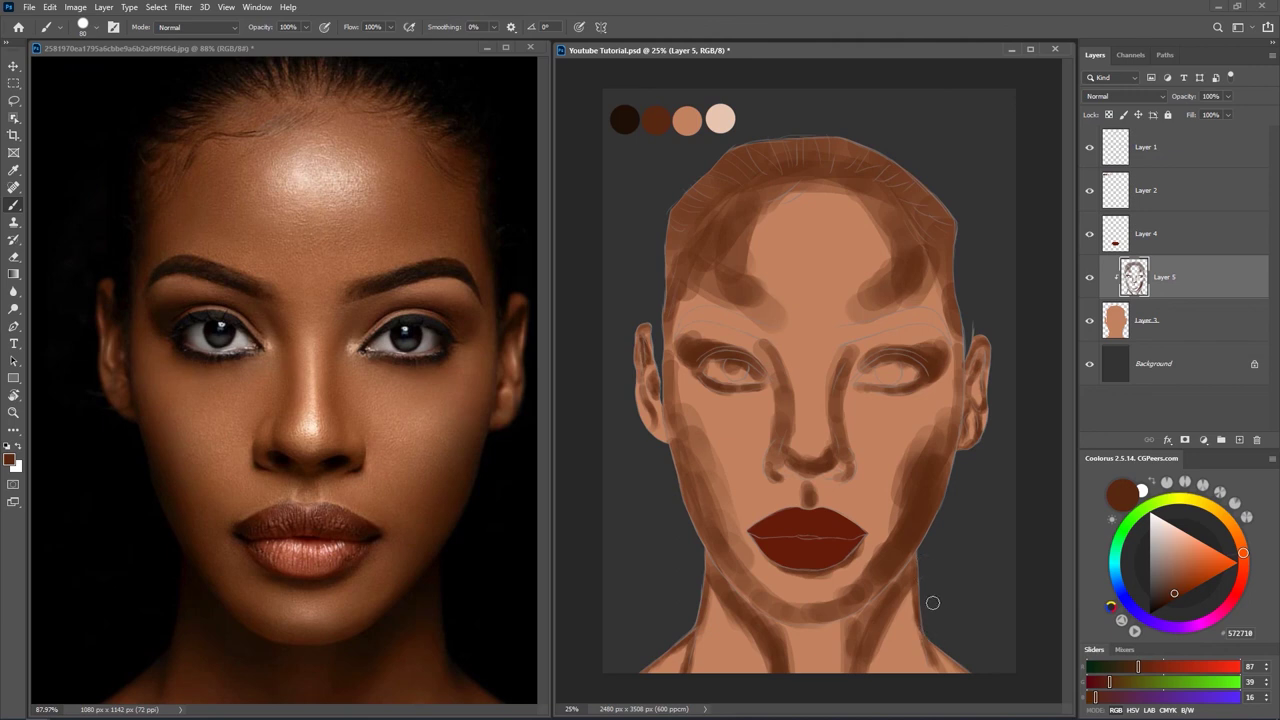
# Darken the shadows at the left and right temples with a larger brush.
pyautogui.press(']')
pyautogui.press(']')
pyautogui.press(']')
pyautogui.press(']')
pyautogui.moveTo(678, 296)
pyautogui.mouseDown()
pyautogui.moveTo(700, 257)
pyautogui.moveTo(690, 295)
pyautogui.mouseUp()
pyautogui.moveTo(922, 255); pyautogui.dragTo(937, 295)
pyautogui.press('[')
pyautogui.press('[')
pyautogui.press('[')
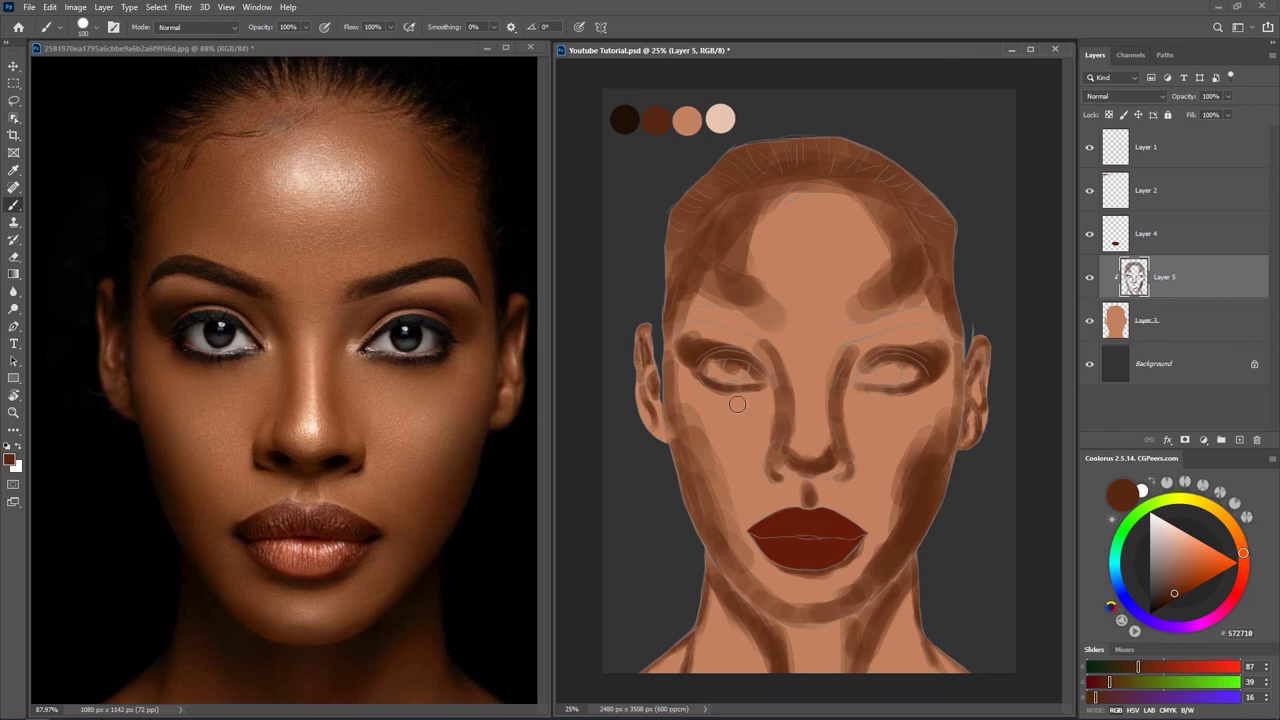
pyautogui.press('[')
pyautogui.press('[')
pyautogui.press('[')
pyautogui.press('[')
pyautogui.press(']')
# Pick the light peach E6C6B1 swatch and shrink the brush from 202 to 170 px.
pyautogui.keyDown('alt'); pyautogui.click(721, 118); pyautogui.keyUp('alt')
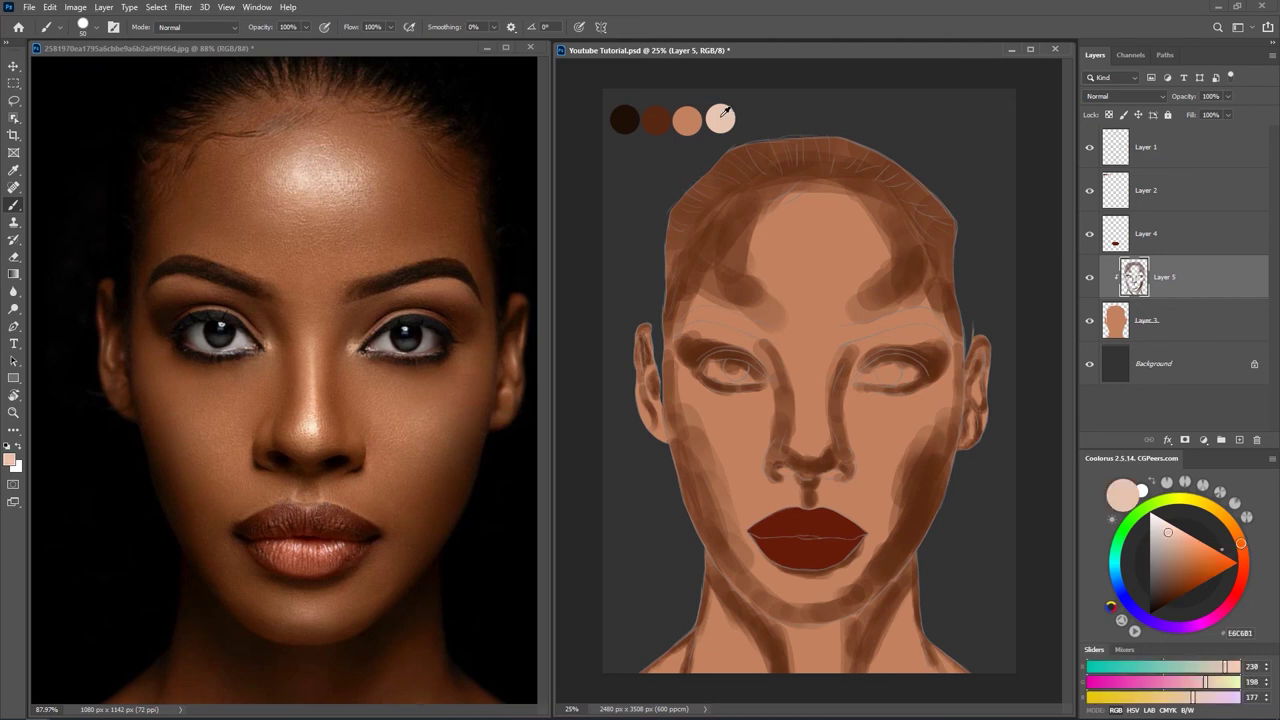
pyautogui.rightClick(798, 234)
pyautogui.click(899, 38)
pyautogui.moveTo(806, 240); pyautogui.dragTo(812, 232)
pyautogui.click(270, 222)
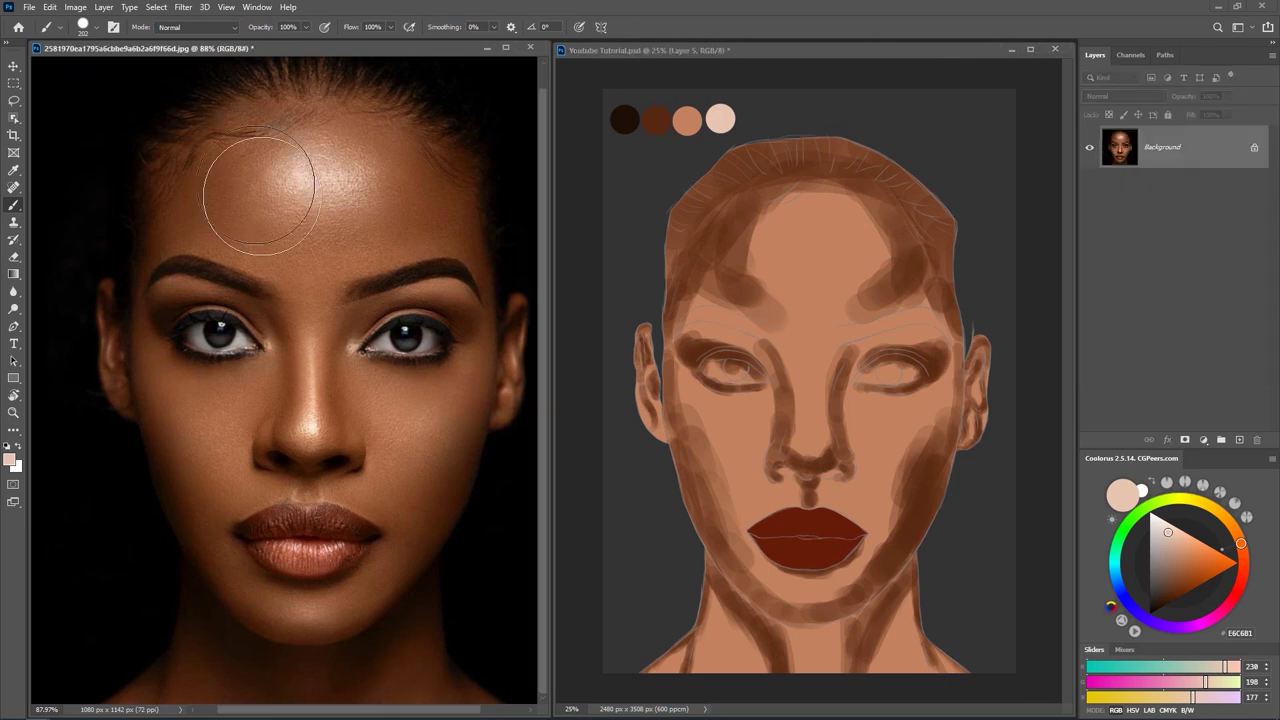
pyautogui.click(800, 54)
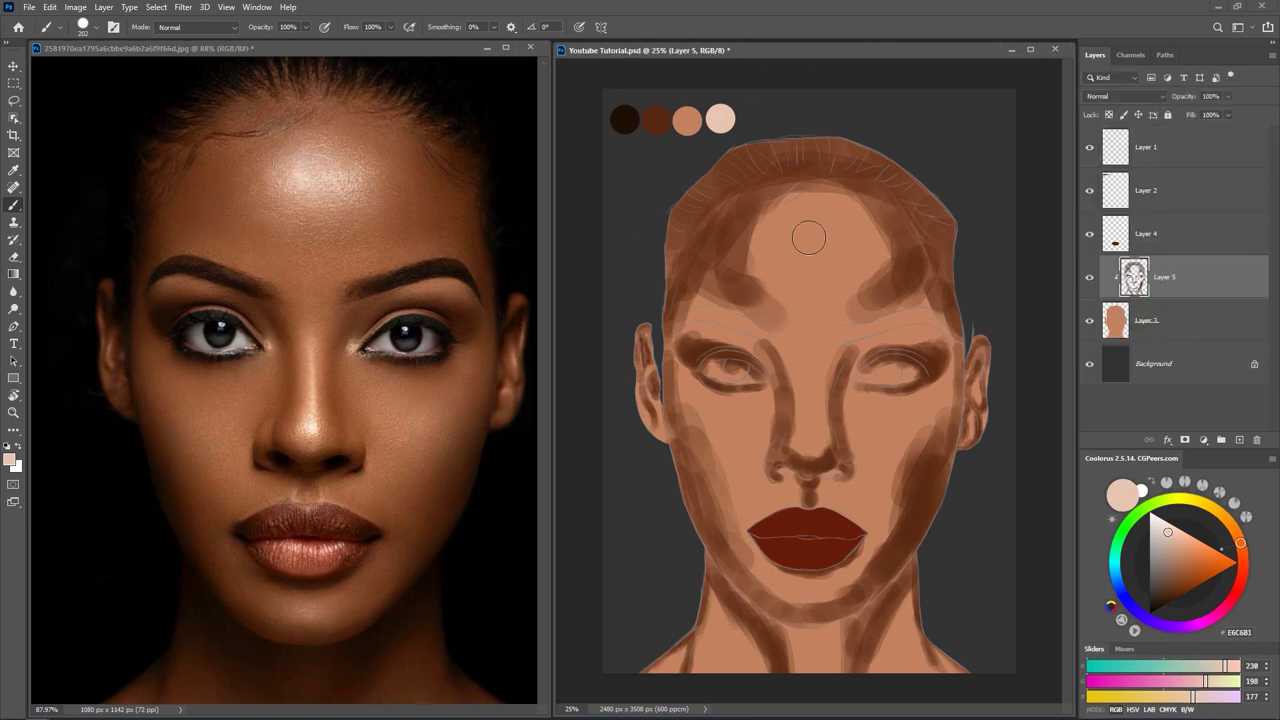
pyautogui.moveTo(806, 243); pyautogui.dragTo(803, 232)
# Paint a trial peach forehead highlight, undo it, and sample the forehead's mid-brown.
pyautogui.moveTo(785, 245)
pyautogui.mouseDown()
pyautogui.moveTo(833, 246)
pyautogui.moveTo(842, 233)
pyautogui.moveTo(834, 244)
pyautogui.moveTo(783, 238)
pyautogui.moveTo(849, 245)
pyautogui.moveTo(784, 246)
pyautogui.moveTo(785, 234)
pyautogui.moveTo(839, 251)
pyautogui.moveTo(818, 254)
pyautogui.moveTo(776, 238)
pyautogui.moveTo(852, 241)
pyautogui.moveTo(805, 255)
pyautogui.moveTo(776, 236)
pyautogui.moveTo(818, 257)
pyautogui.mouseUp()
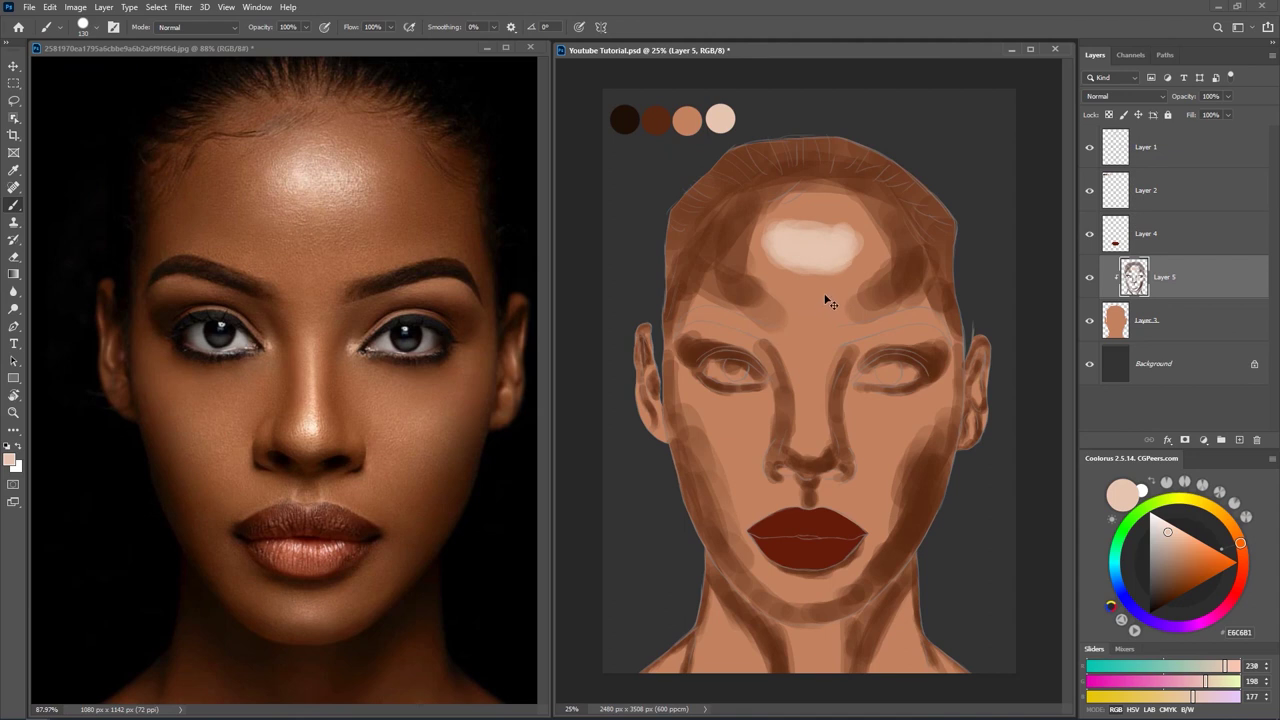
pyautogui.hotkey('ctrl', 'z')
pyautogui.hotkey('ctrl', 'z')
pyautogui.hotkey('ctrl', 'z')
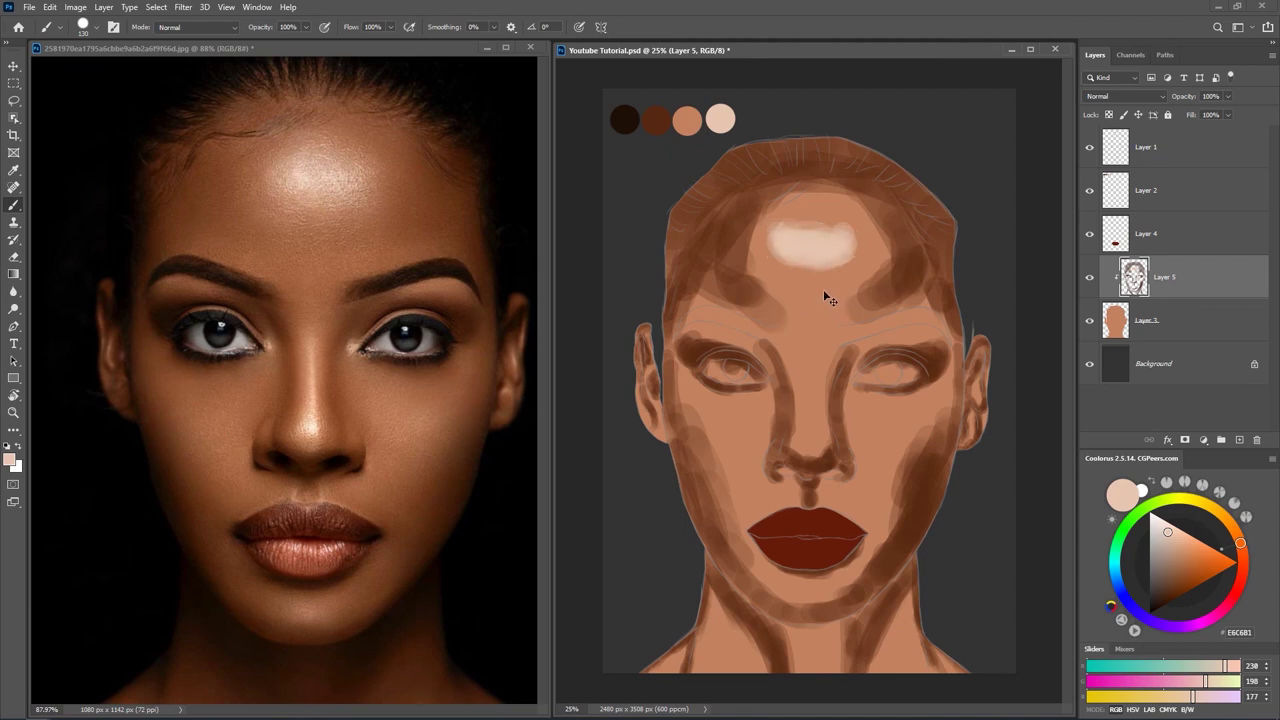
pyautogui.hotkey('ctrl', 'z')
pyautogui.hotkey('ctrl', 'z')
pyautogui.hotkey('ctrl', 'z')
pyautogui.hotkey('ctrl', 'z')
pyautogui.hotkey('ctrl', 'z')
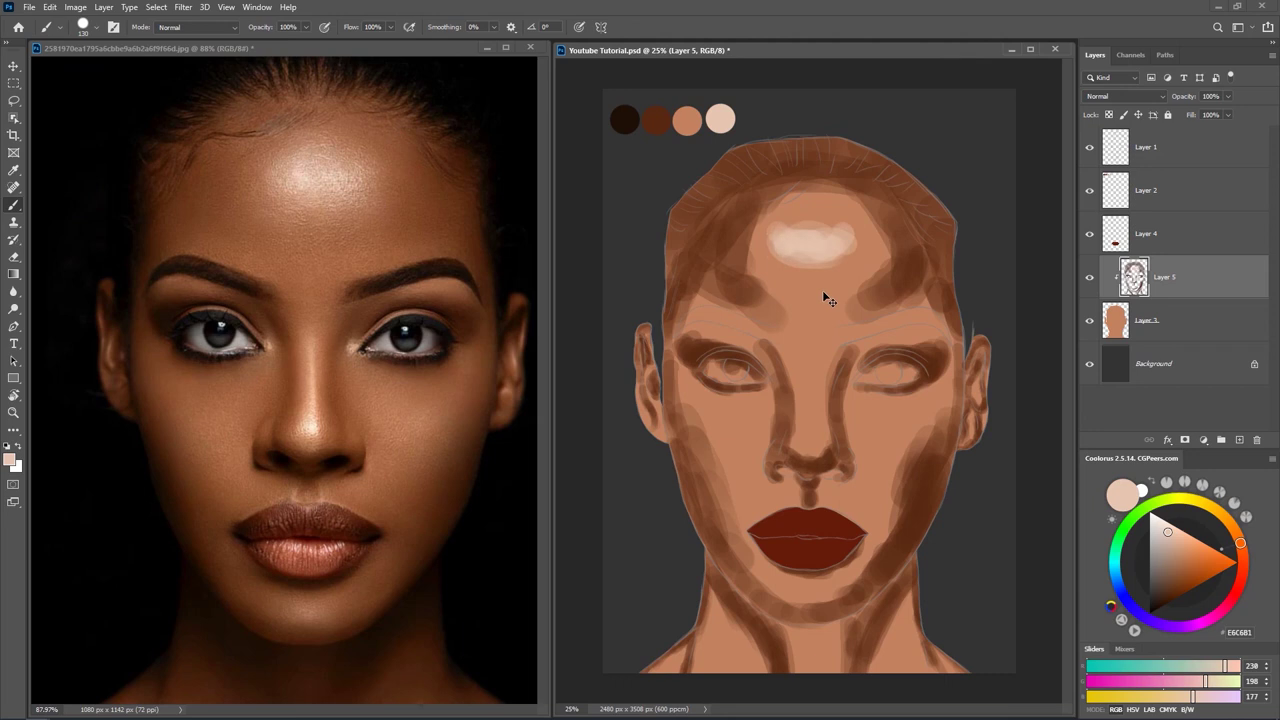
pyautogui.hotkey('ctrl', 'z')
pyautogui.hotkey('ctrl', 'z')
pyautogui.hotkey('ctrl', 'z')
pyautogui.hotkey('ctrl', 'z')
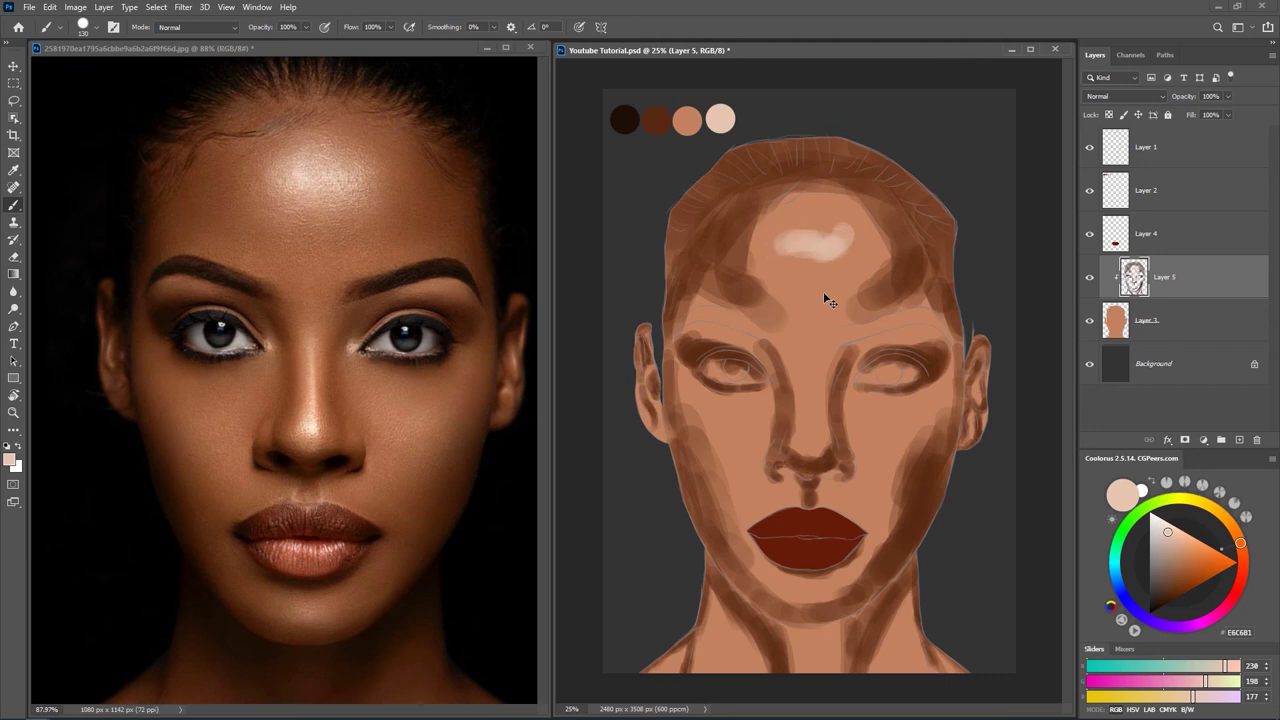
pyautogui.hotkey('ctrl', 'z')
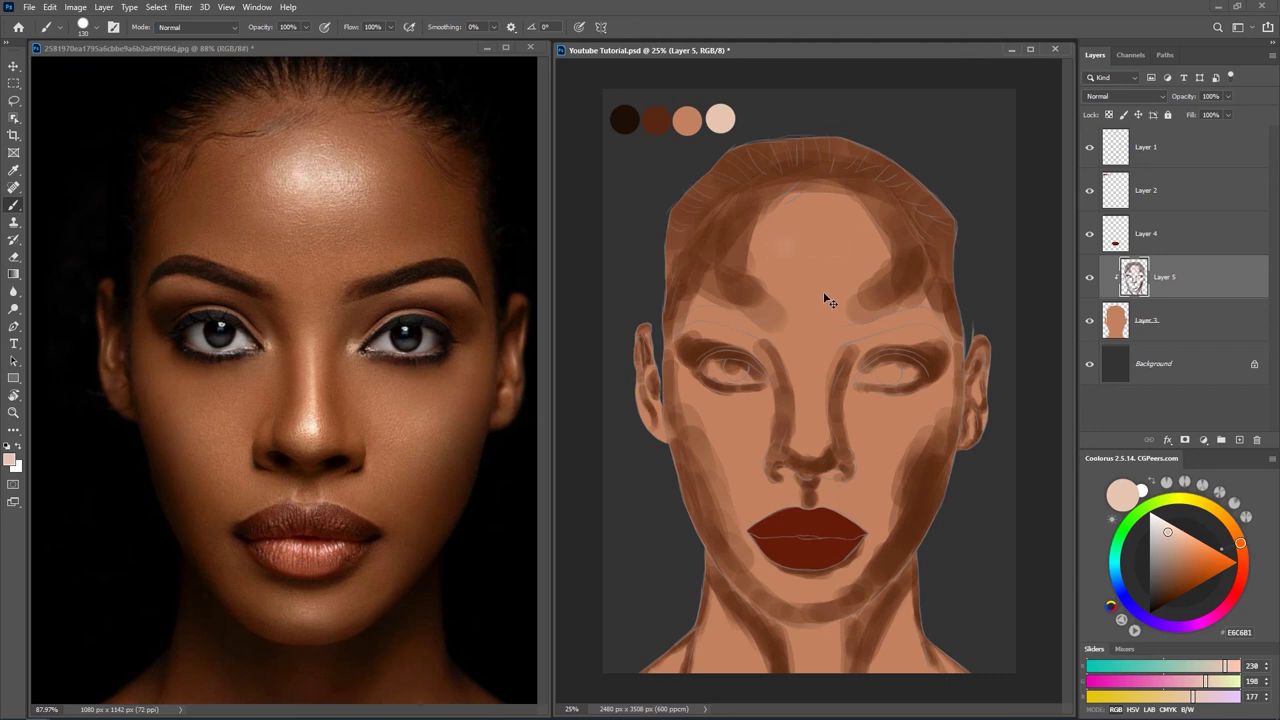
pyautogui.keyDown('alt'); pyautogui.click(812, 231); pyautogui.keyUp('alt')
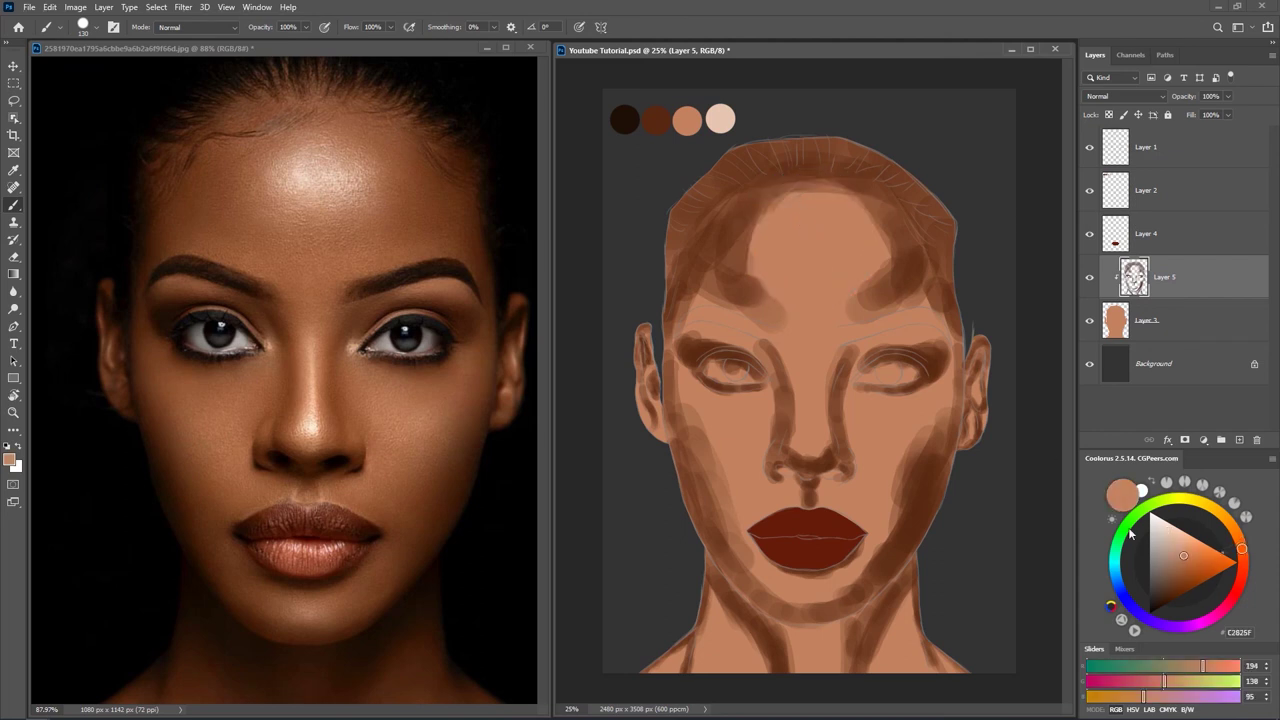
# Lighten the brown to tan D99E76, paint a faint forehead oval, and resize the brush to 82 px for the cheeks.
pyautogui.moveTo(1184, 558)
pyautogui.mouseDown()
pyautogui.moveTo(1183, 546)
pyautogui.moveTo(1240, 541)
pyautogui.mouseUp()
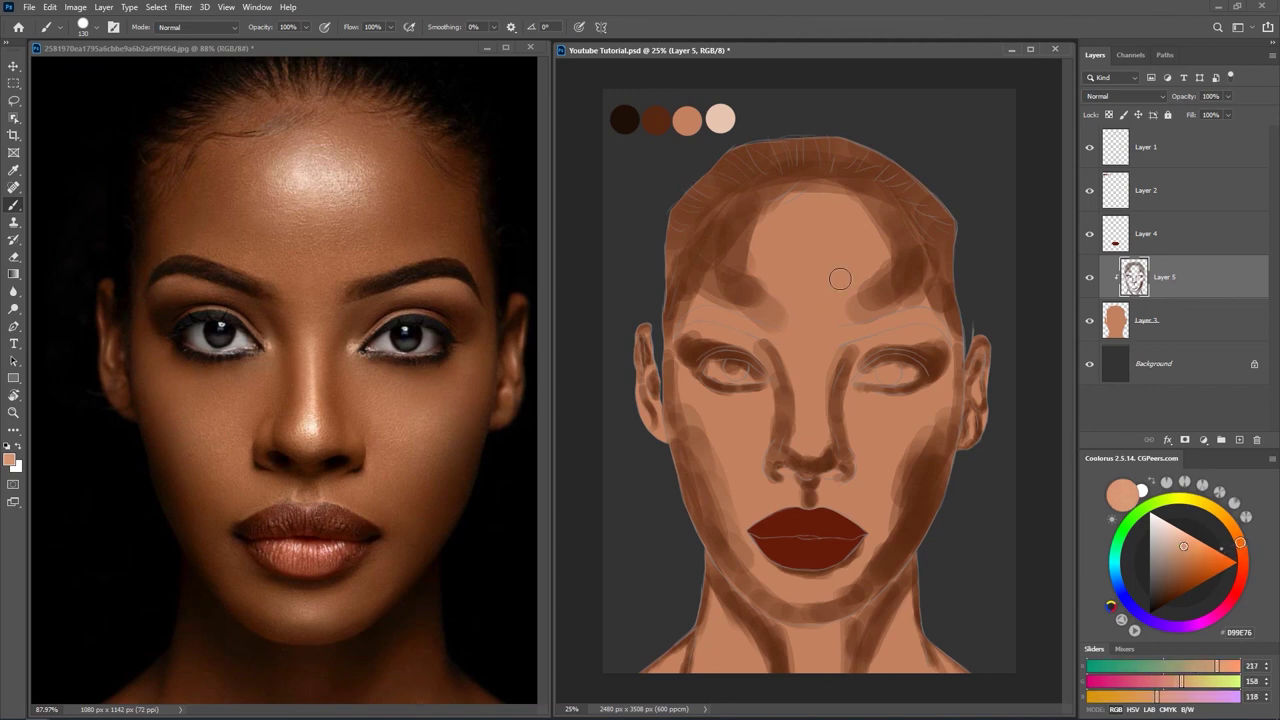
pyautogui.moveTo(783, 251); pyautogui.dragTo(847, 242)
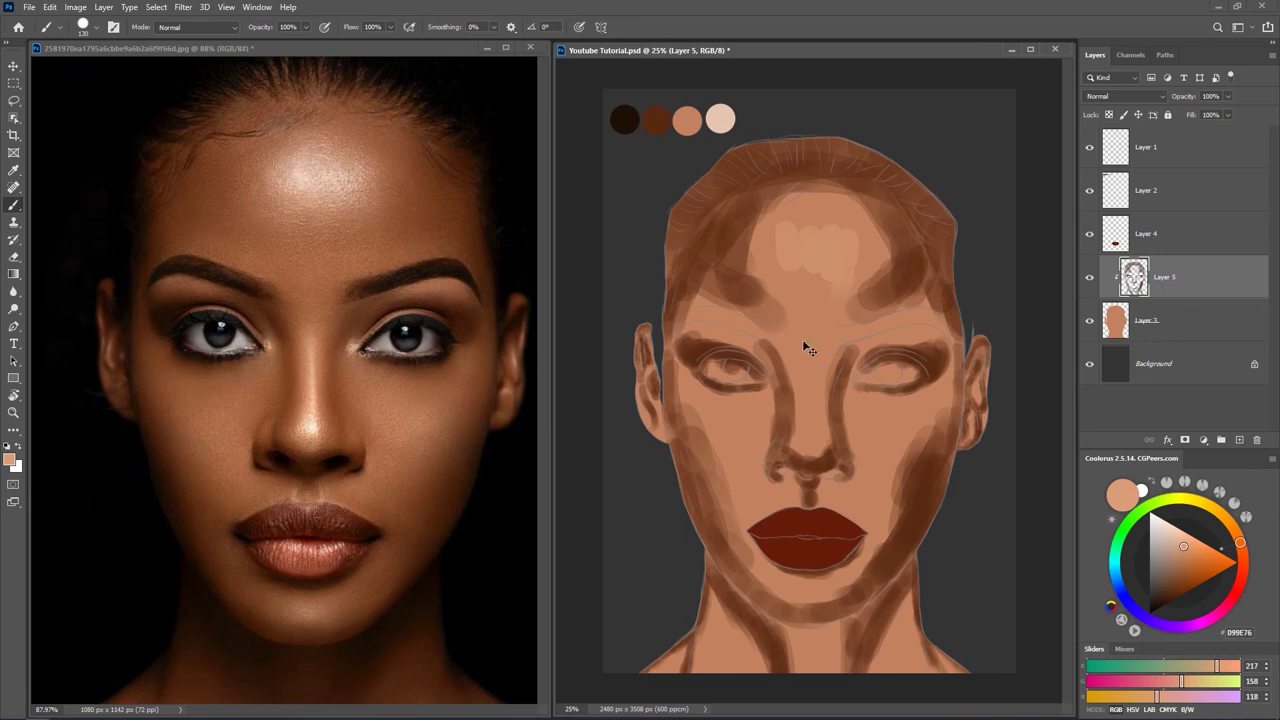
pyautogui.hotkey('ctrl', 'z')
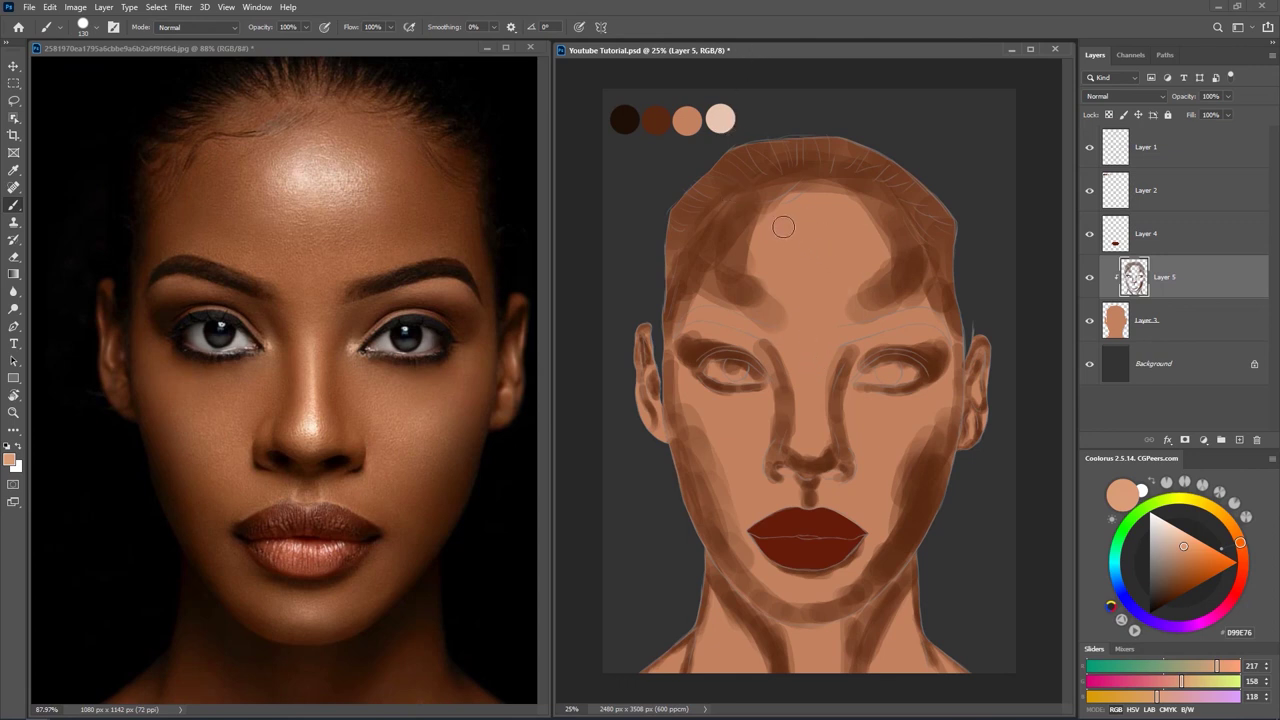
pyautogui.moveTo(765, 245)
pyautogui.mouseDown()
pyautogui.moveTo(805, 246)
pyautogui.moveTo(810, 237)
pyautogui.moveTo(792, 238)
pyautogui.moveTo(846, 247)
pyautogui.moveTo(790, 228)
pyautogui.moveTo(825, 240)
pyautogui.moveTo(778, 239)
pyautogui.moveTo(832, 229)
pyautogui.moveTo(844, 254)
pyautogui.moveTo(789, 245)
pyautogui.moveTo(825, 260)
pyautogui.moveTo(833, 245)
pyautogui.moveTo(811, 226)
pyautogui.moveTo(784, 238)
pyautogui.moveTo(814, 224)
pyautogui.moveTo(843, 252)
pyautogui.moveTo(802, 254)
pyautogui.moveTo(799, 229)
pyautogui.moveTo(801, 270)
pyautogui.moveTo(783, 229)
pyautogui.moveTo(797, 253)
pyautogui.moveTo(853, 257)
pyautogui.moveTo(823, 232)
pyautogui.mouseUp()
pyautogui.keyDown('alt'); pyautogui.rightClick(808, 399); pyautogui.keyUp('alt')
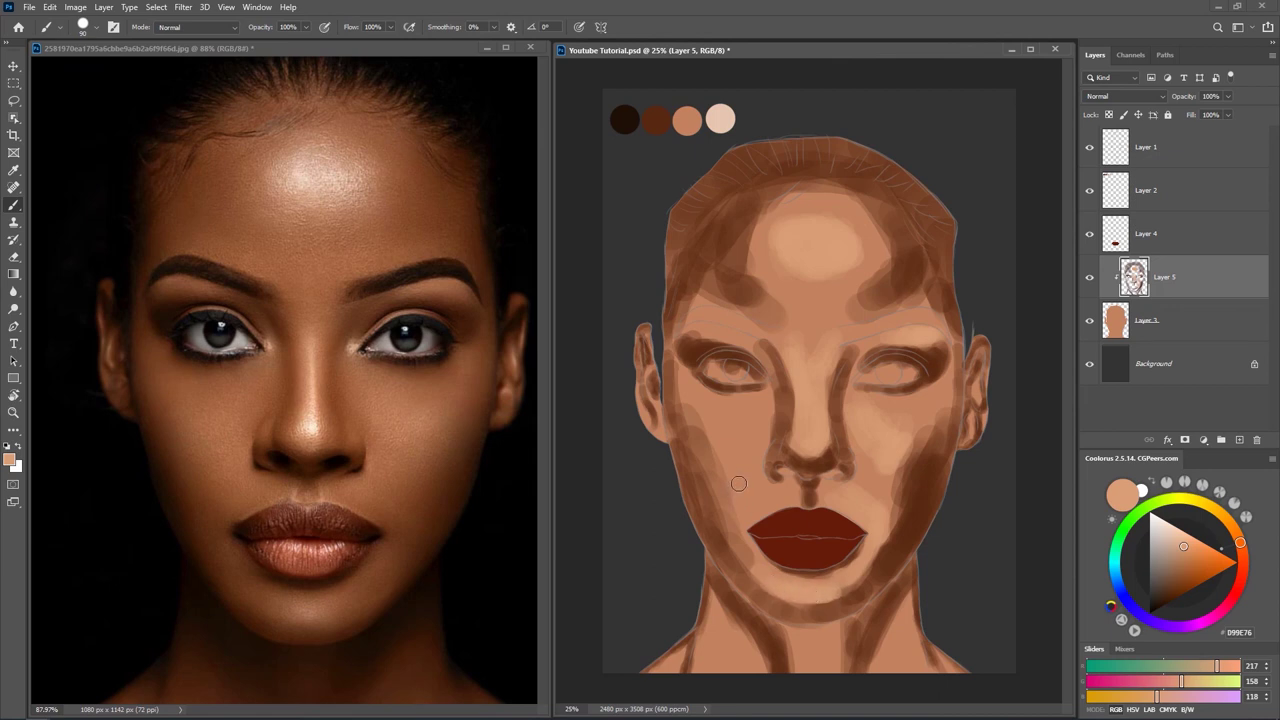
pyautogui.moveTo(733, 441)
pyautogui.mouseDown()
pyautogui.moveTo(746, 436)
pyautogui.moveTo(720, 420)
pyautogui.mouseUp()
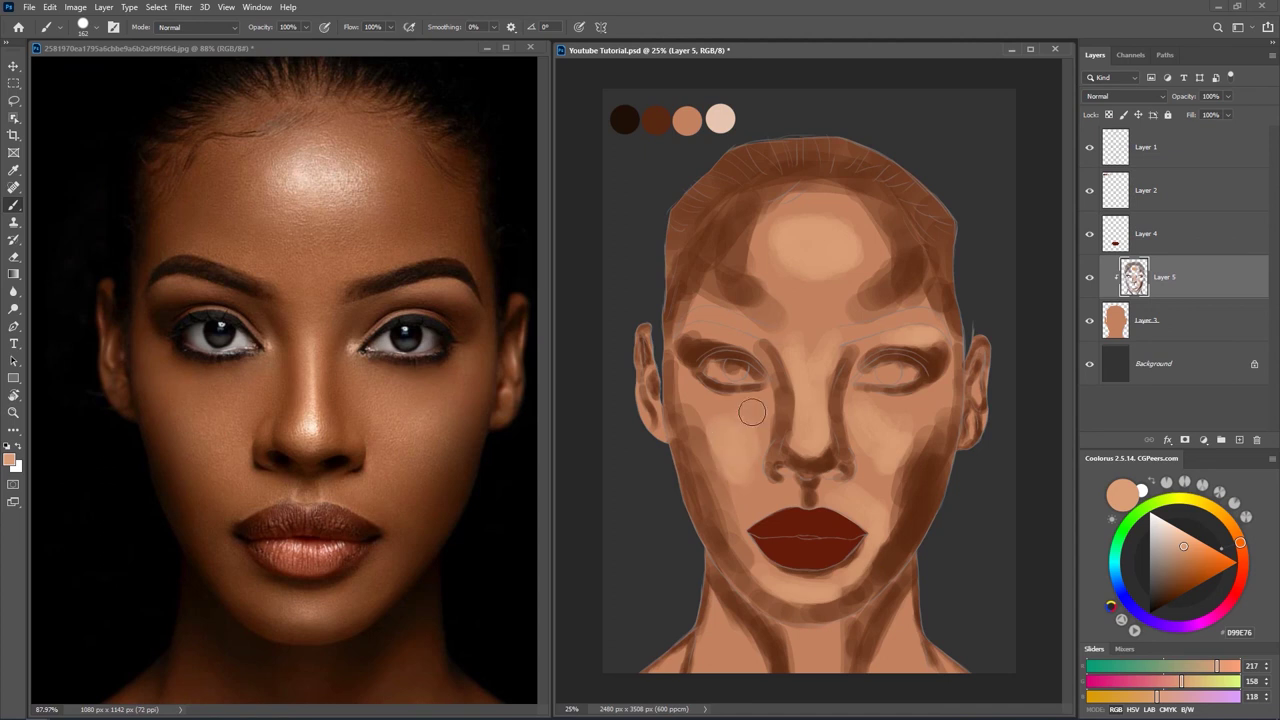
pyautogui.moveTo(748, 488); pyautogui.dragTo(744, 491)
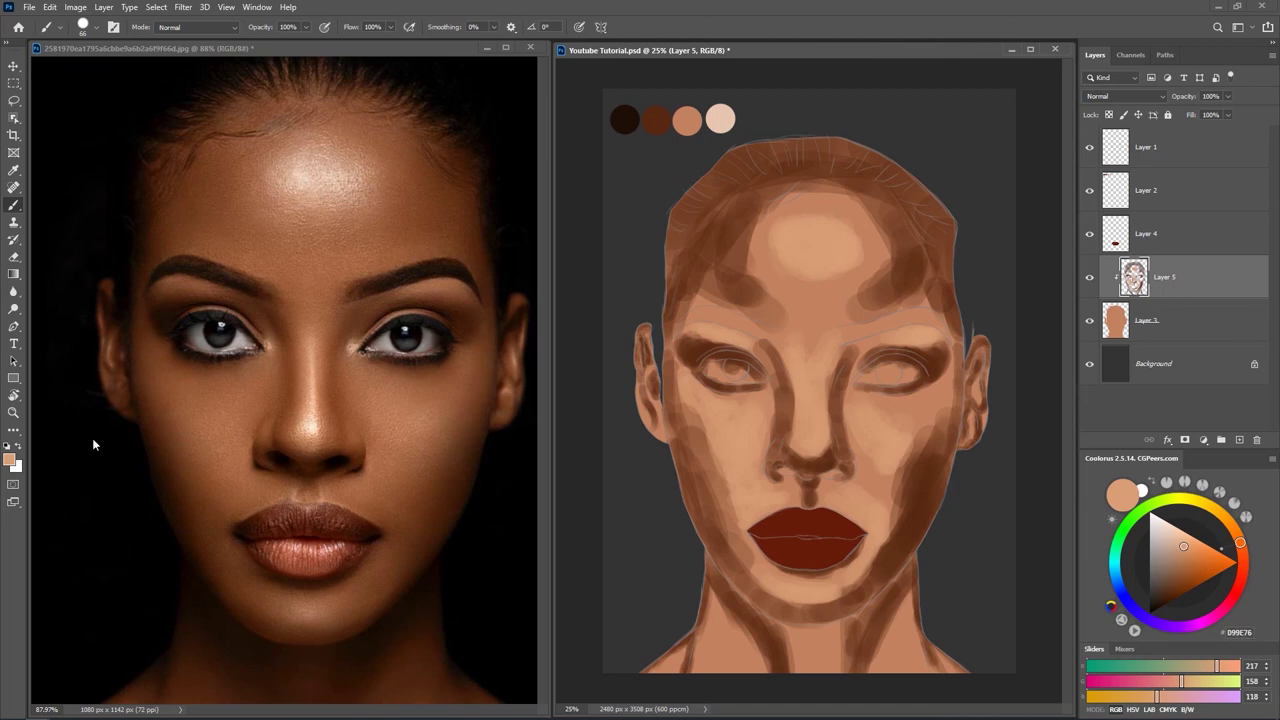
pyautogui.click(12, 461)
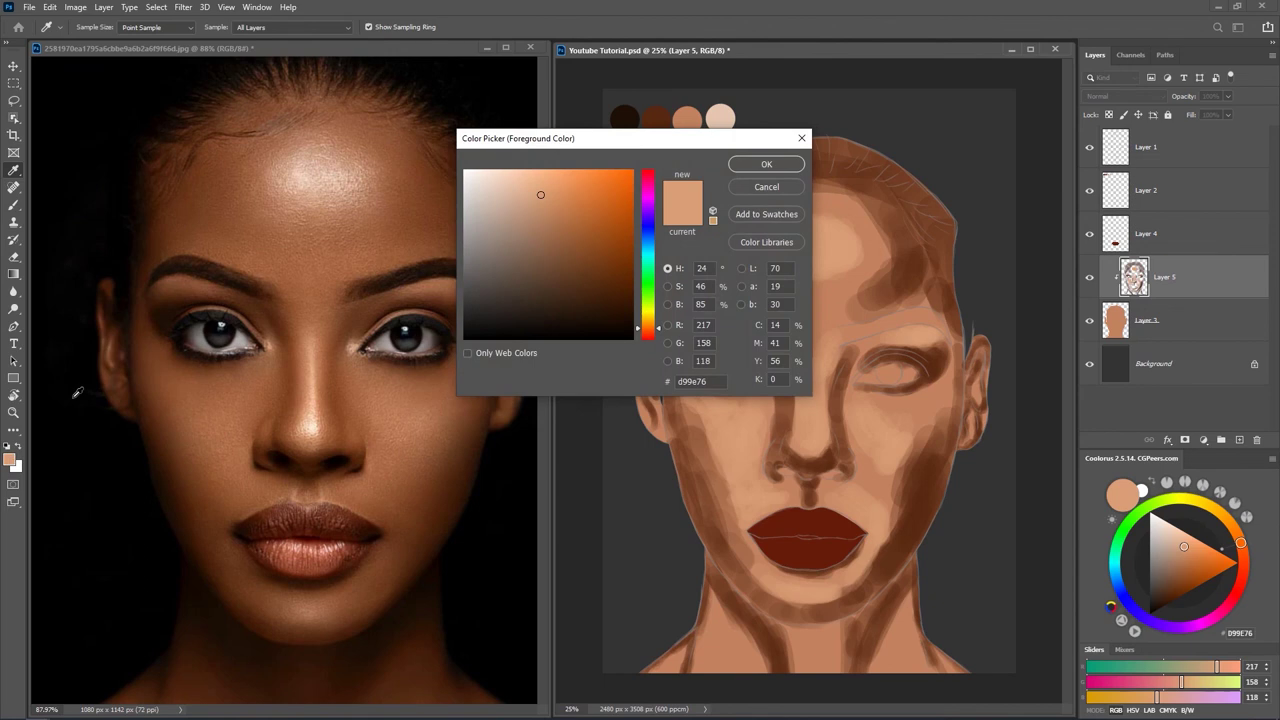
pyautogui.moveTo(713, 381); pyautogui.dragTo(647, 381)
pyautogui.click(767, 188)
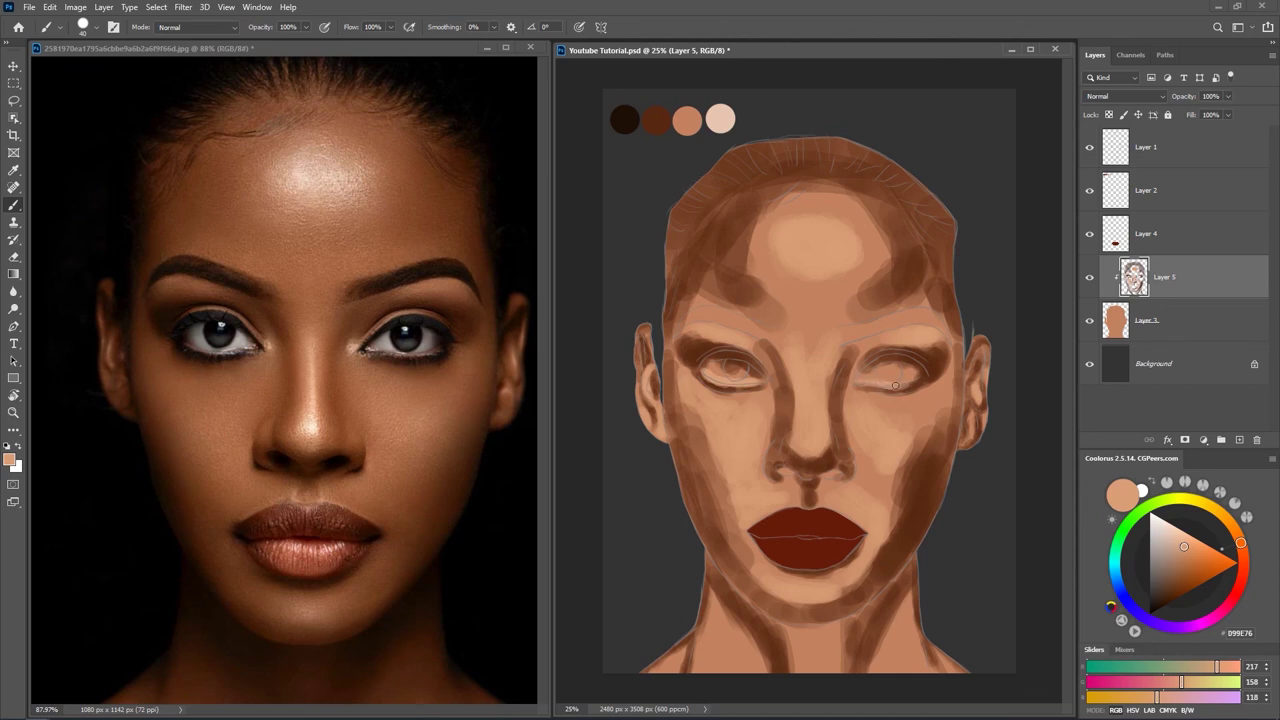
pyautogui.moveTo(907, 384); pyautogui.dragTo(918, 377)
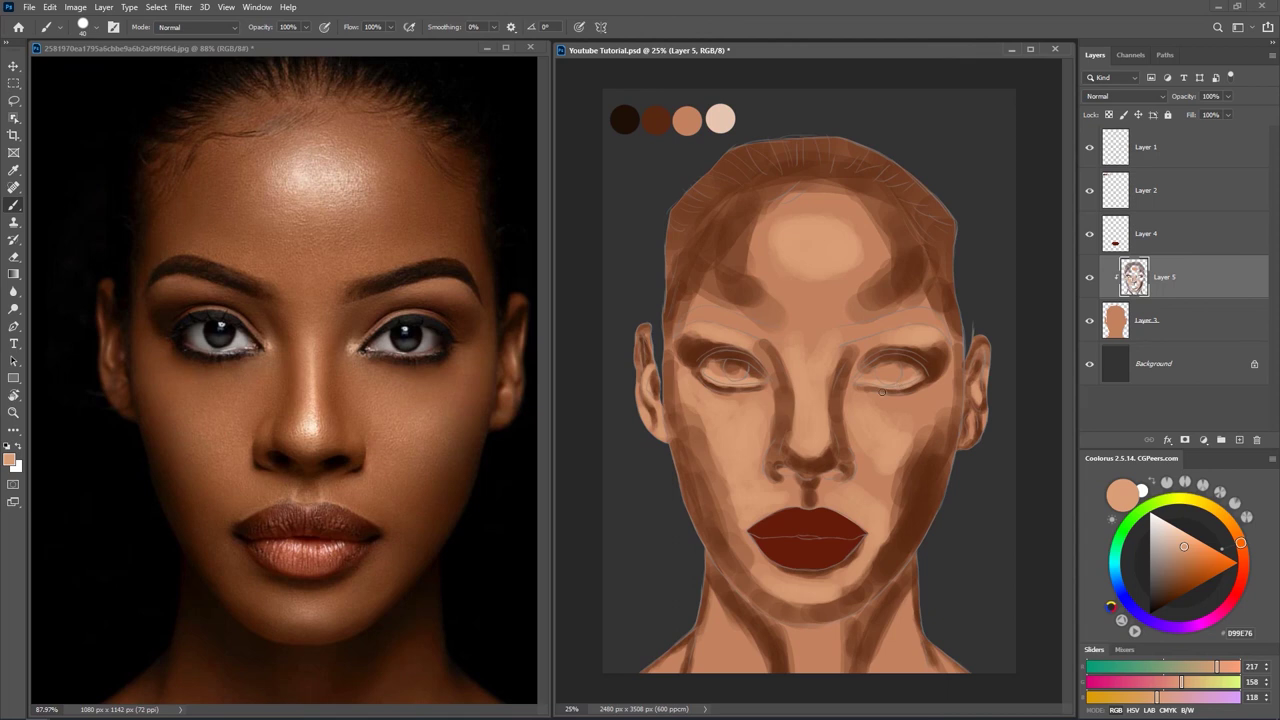